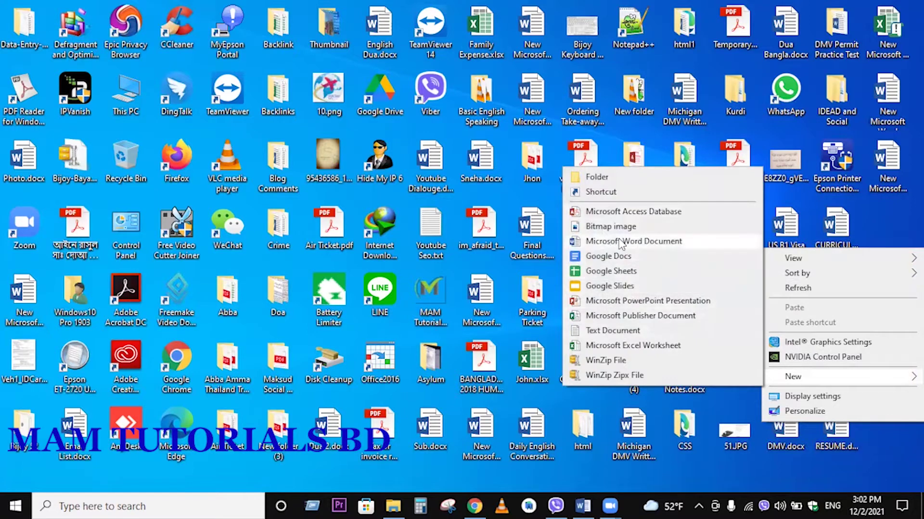
Create a new Microsoft Excel worksheet on the desktop, then open it with cell A1 selected
click(603, 347)
double_click(889, 235)
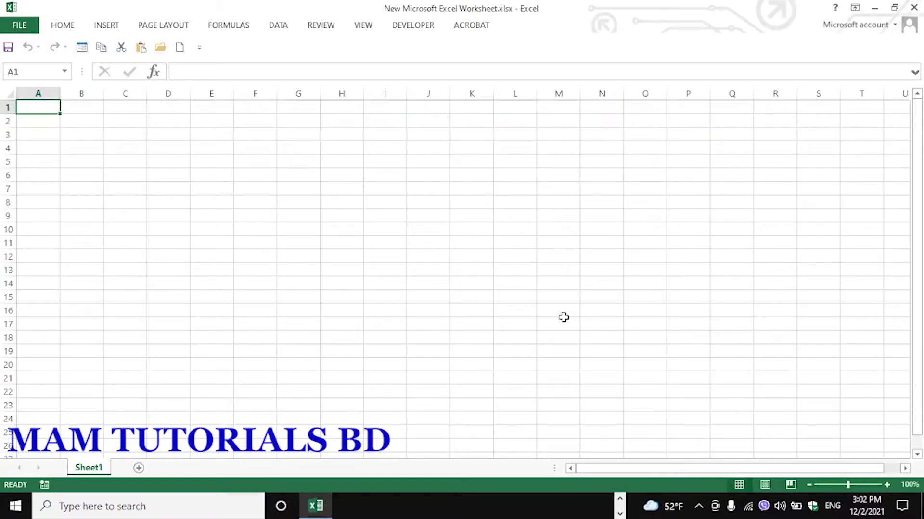
click(61, 29)
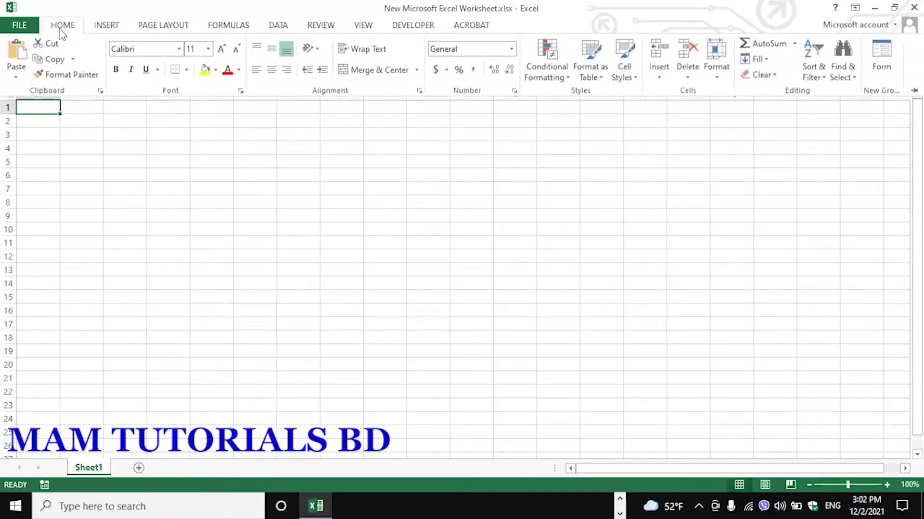
click(36, 111)
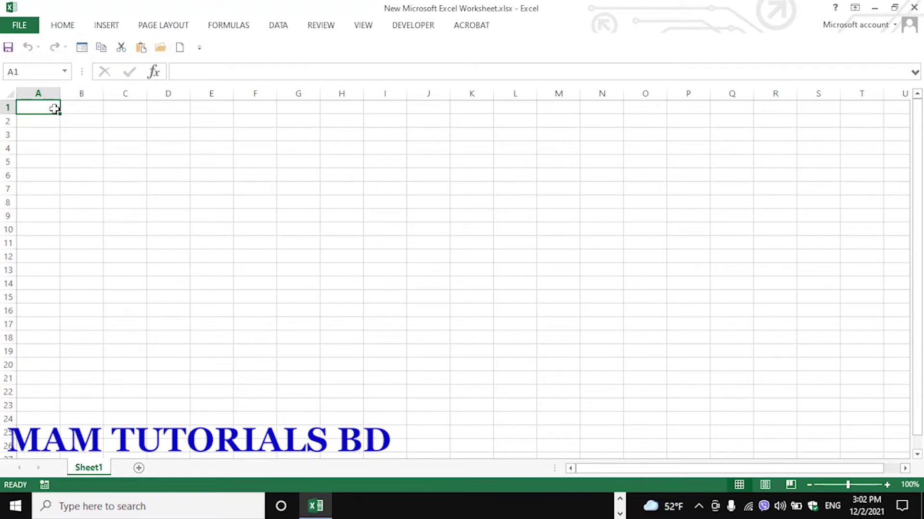
click(874, 8)
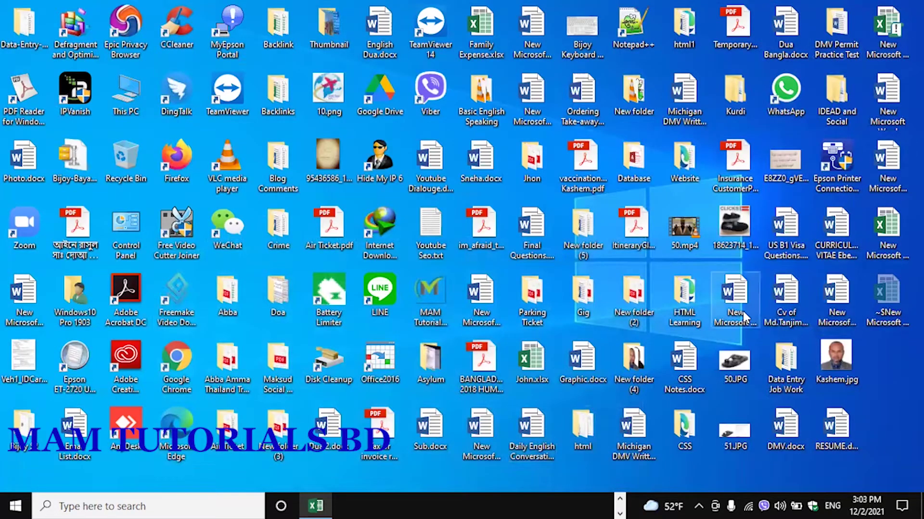
click(619, 501)
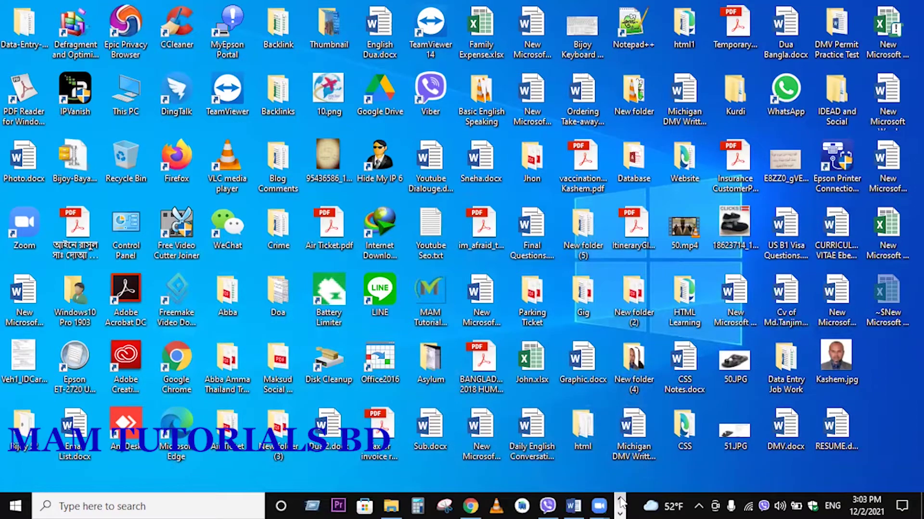
click(572, 505)
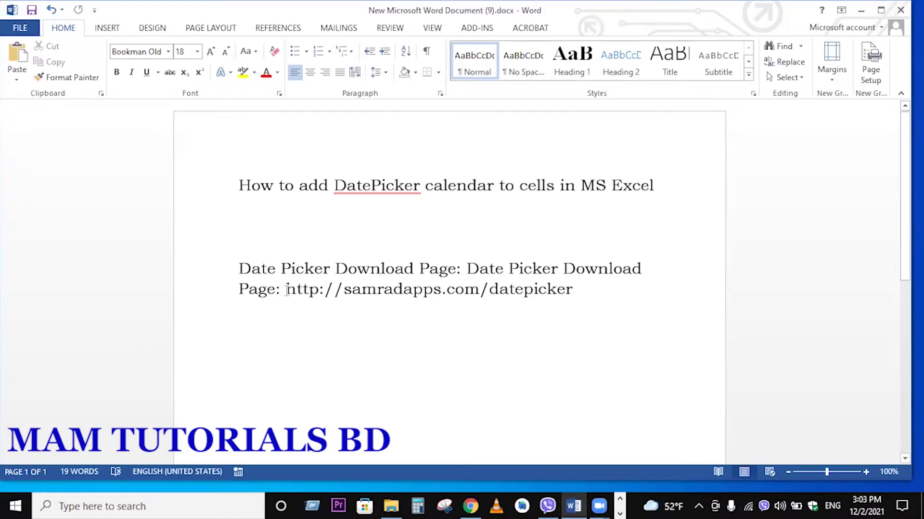
drag(292, 290, 389, 288)
drag(448, 290, 583, 288)
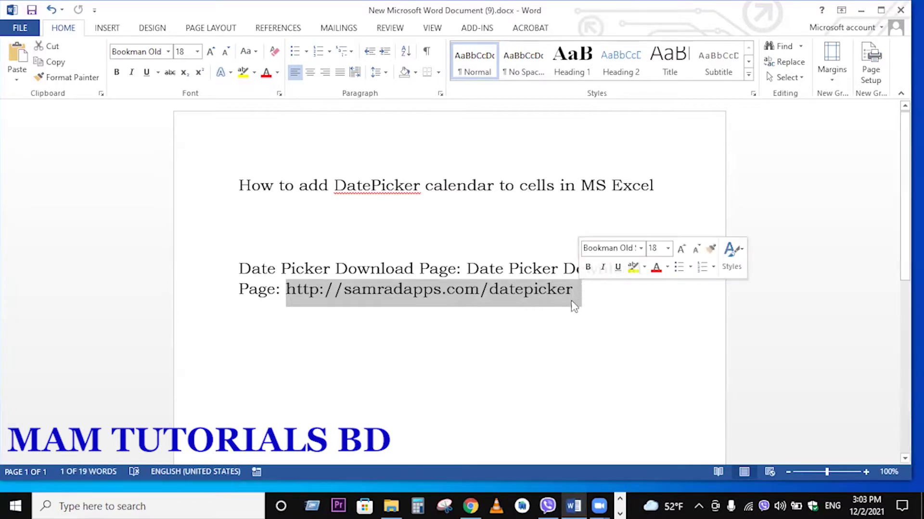
click(450, 345)
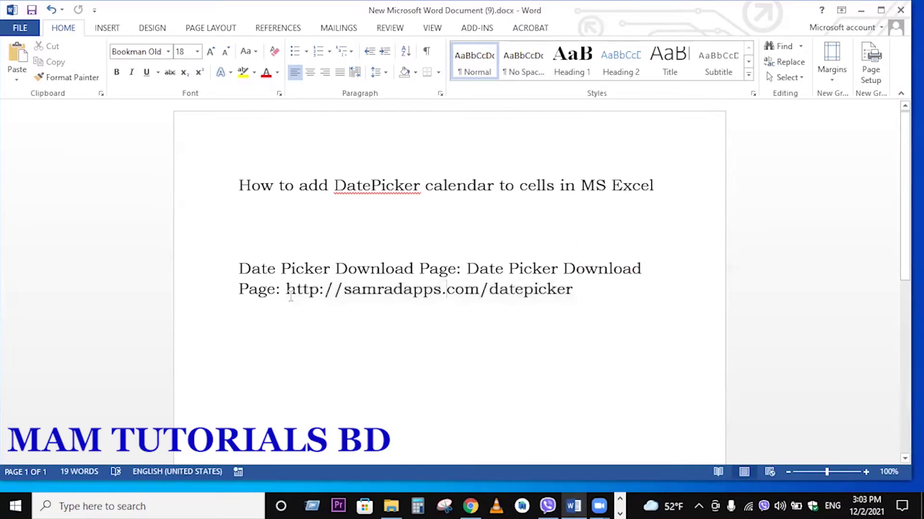
drag(287, 290, 568, 299)
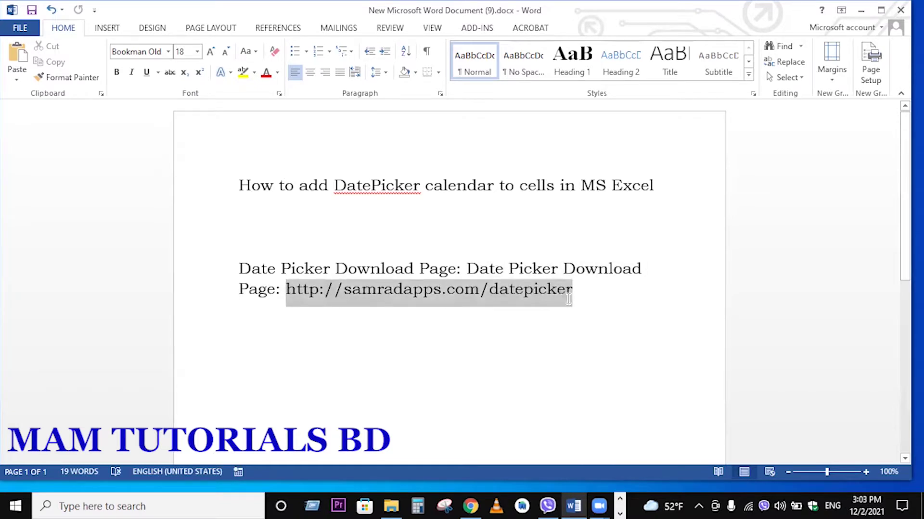
right_click(465, 295)
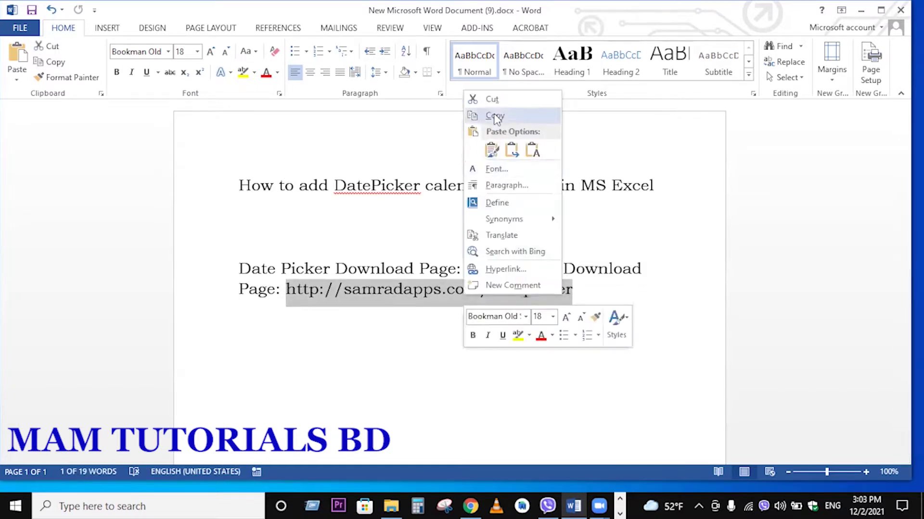
click(496, 117)
Open a new tab in Chrome, then return to Word and copy the date picker download address again
click(470, 506)
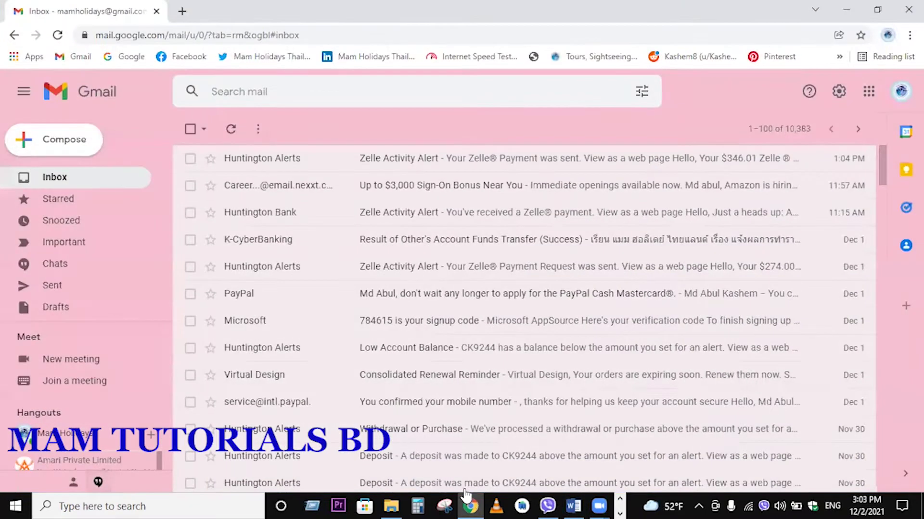
click(182, 12)
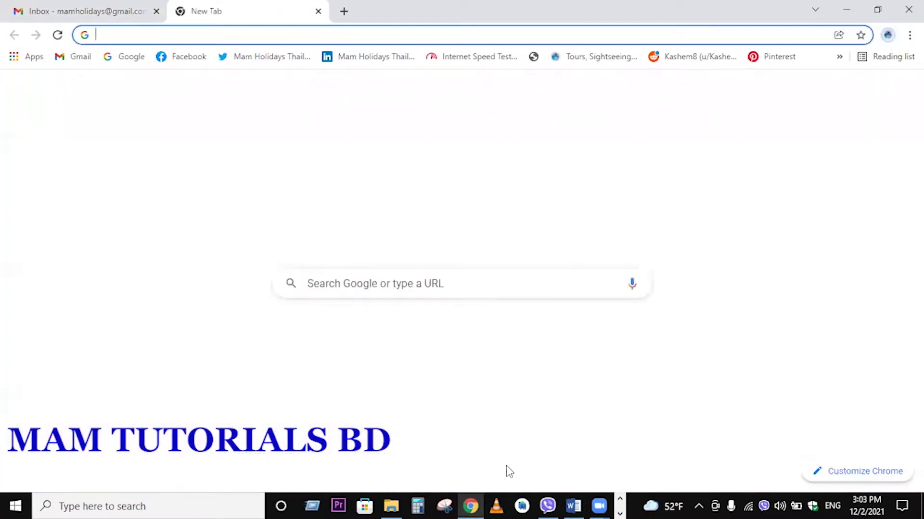
click(571, 506)
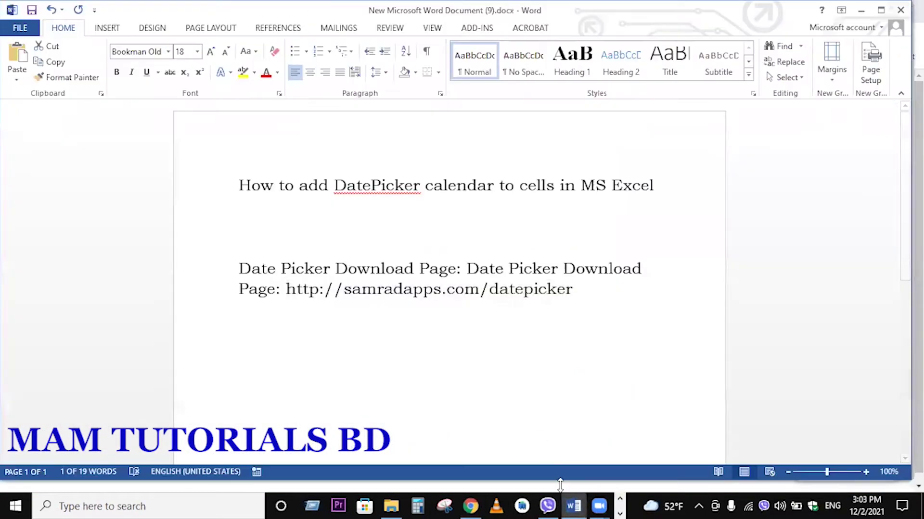
right_click(427, 294)
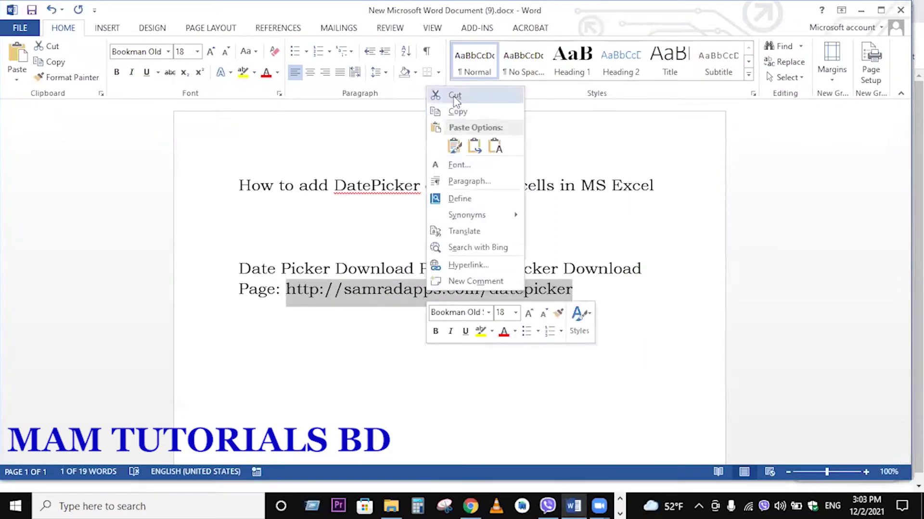
click(456, 112)
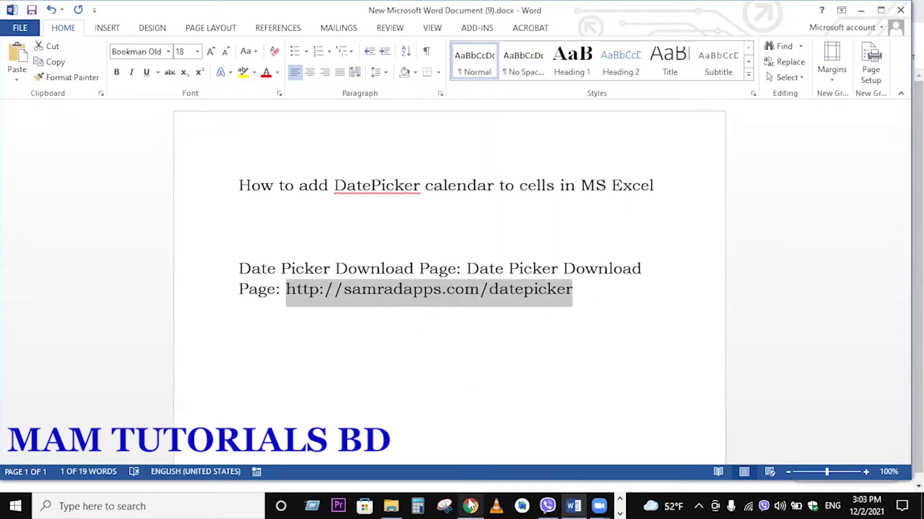
click(470, 506)
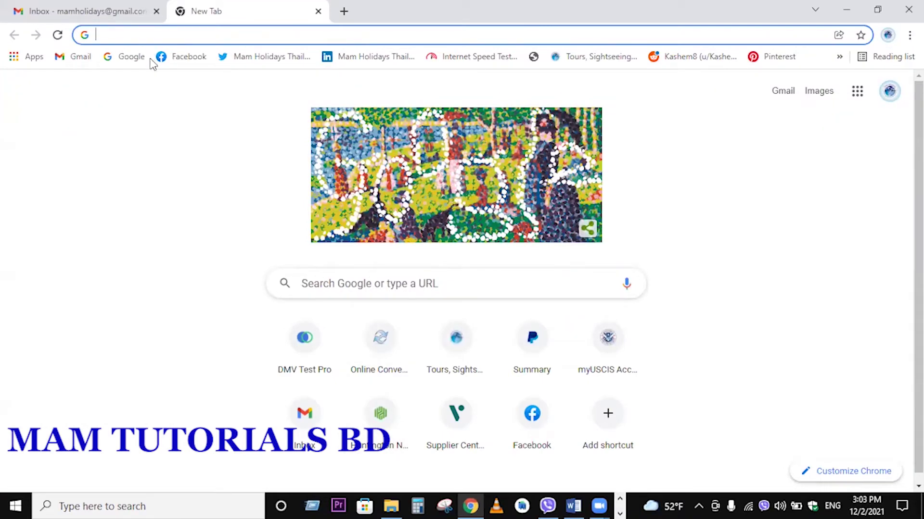
click(341, 282)
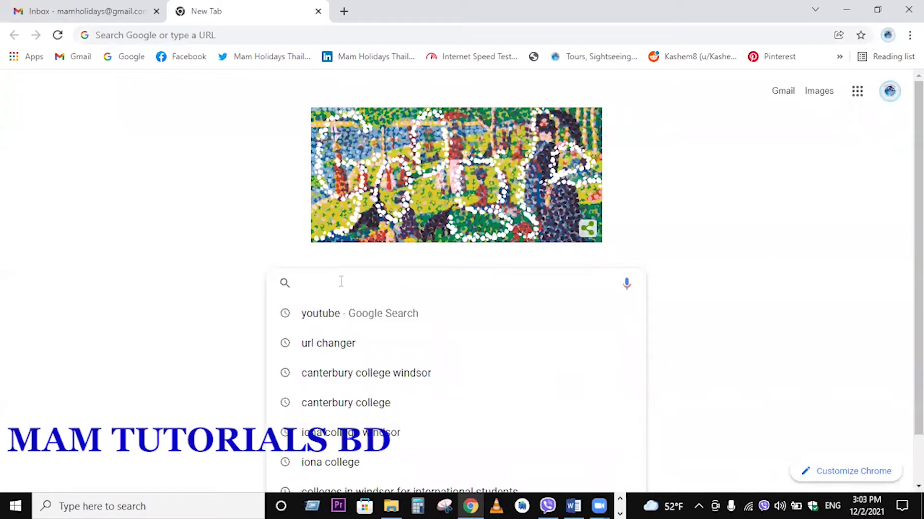
key(ctrl+v)
key(Return)
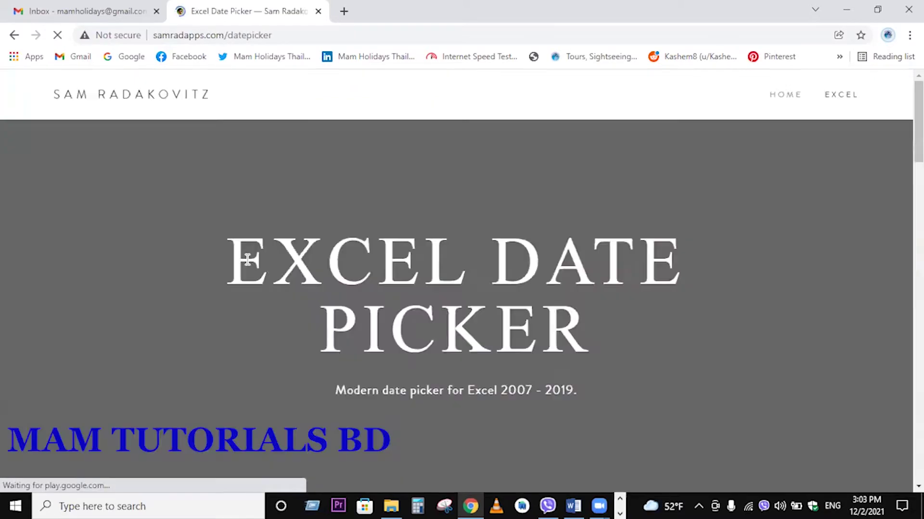
Download the date picker for Excel 2007 - 2019 as samradapps_datepicker.zip and open its download folder
scroll(219, 264, down, 10)
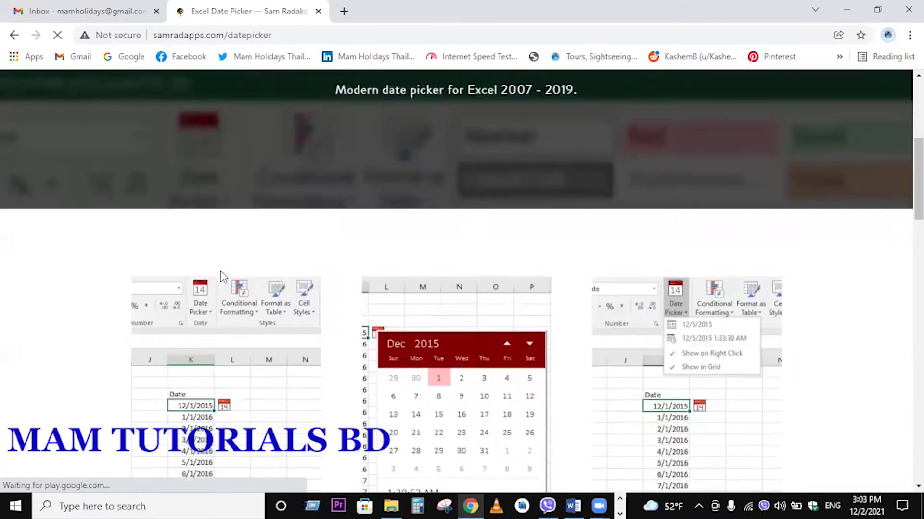
scroll(221, 278, down, 5)
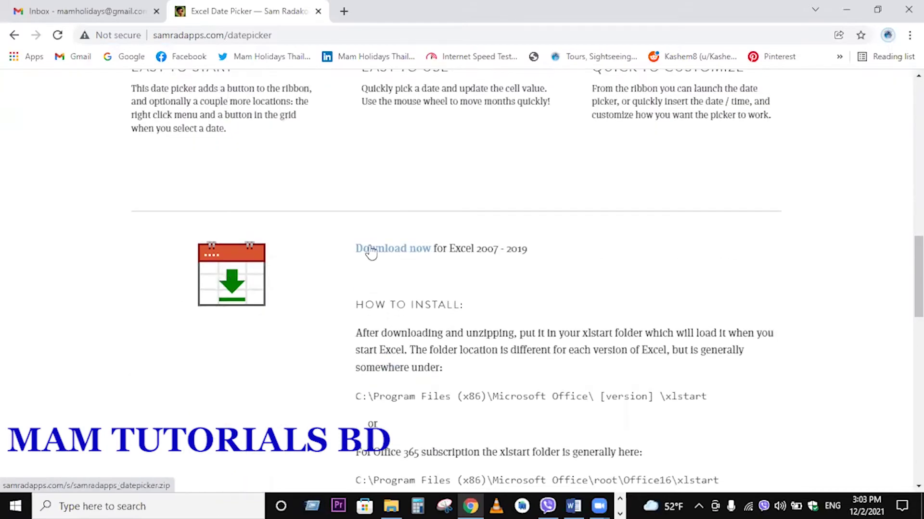
click(381, 256)
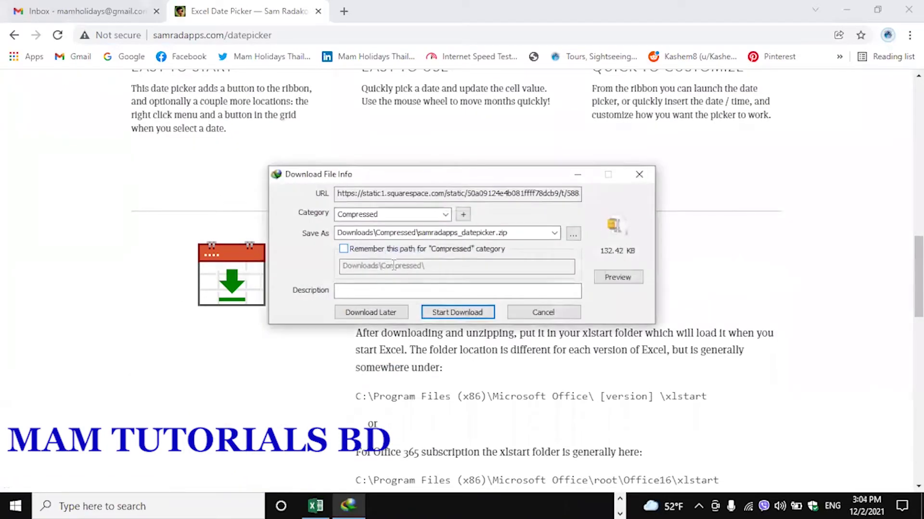
click(445, 317)
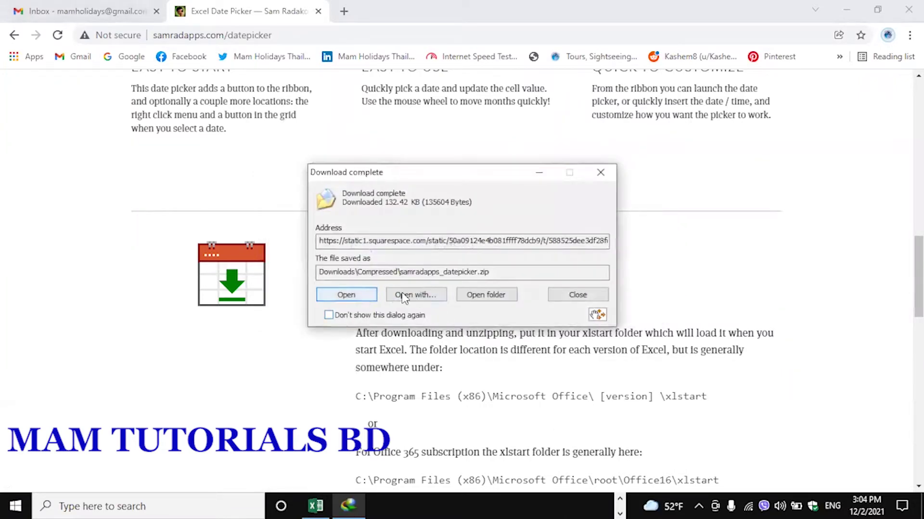
click(473, 295)
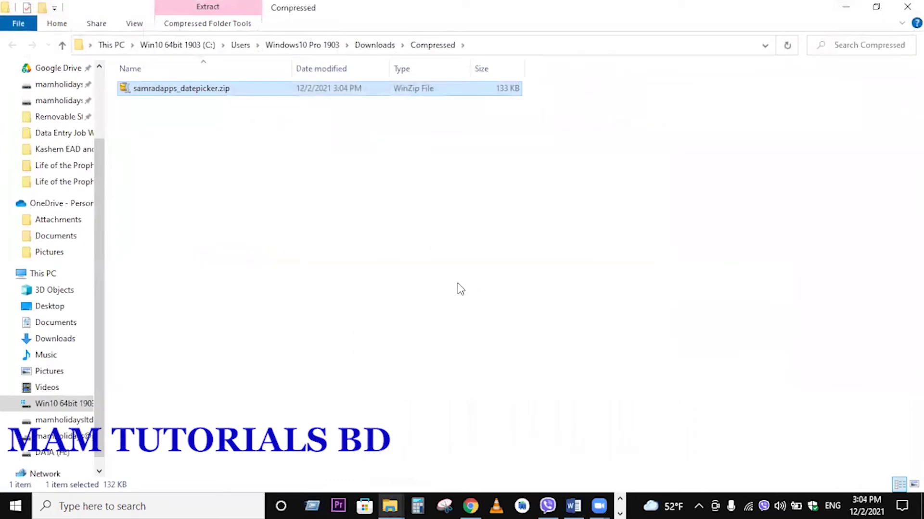
Move samradapps_datepicker.zip from the Compressed downloads folder to the desktop, clearing the open windows out of the way
right_click(180, 93)
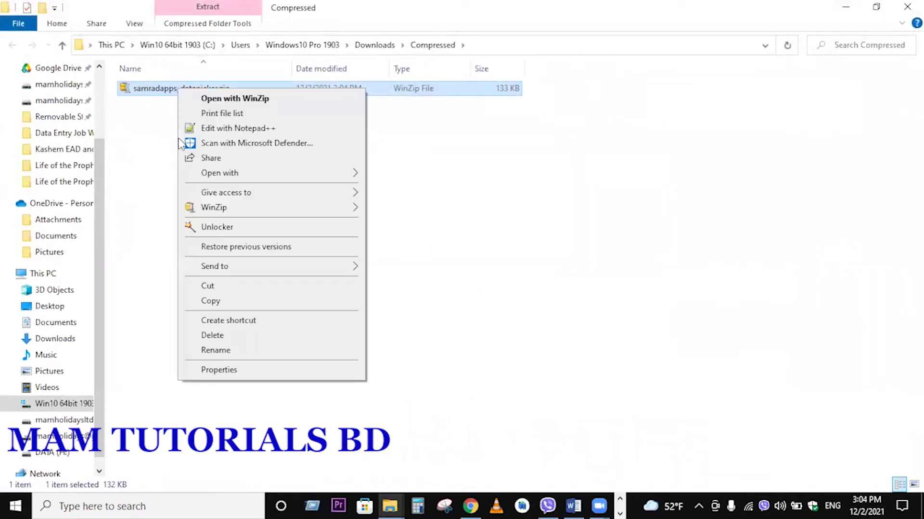
click(214, 290)
click(910, 6)
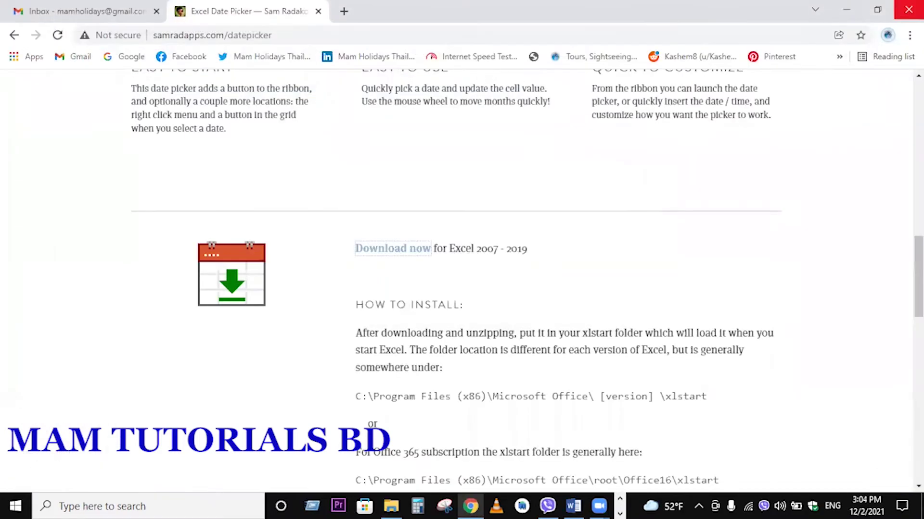
click(847, 11)
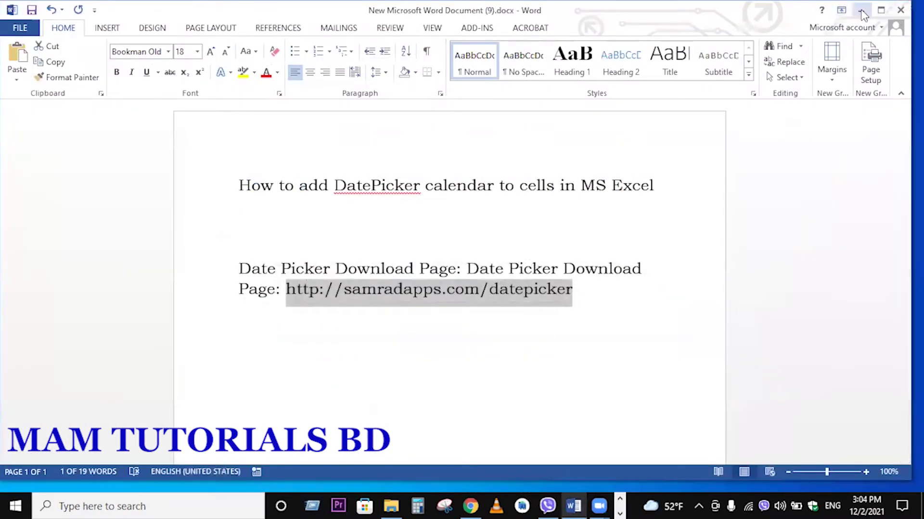
click(862, 10)
right_click(899, 410)
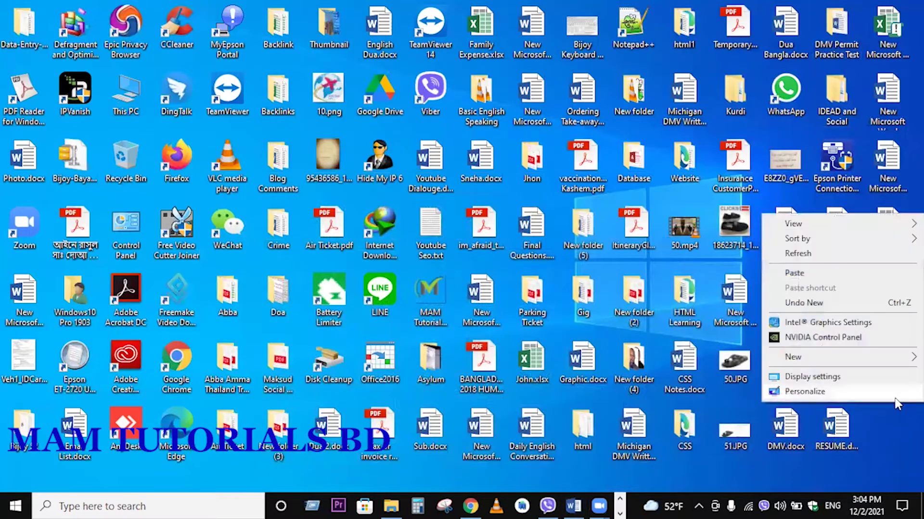
click(789, 274)
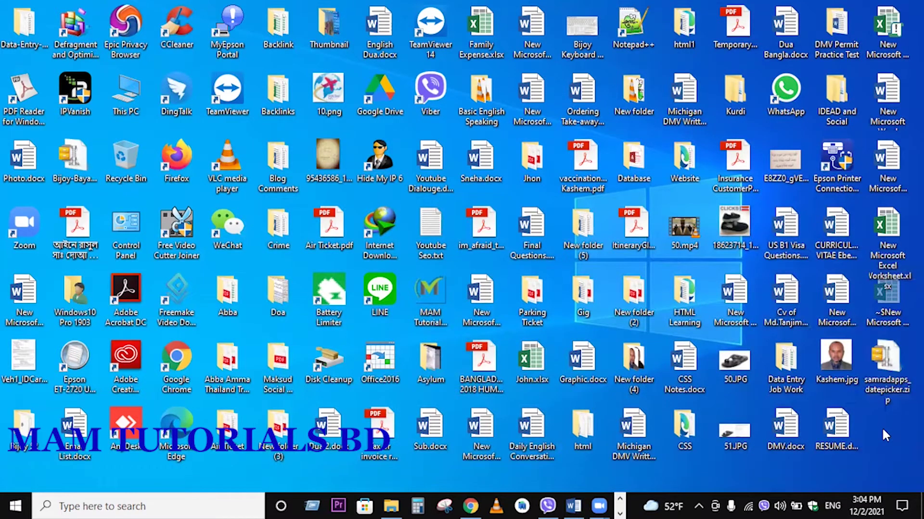
Open samradapps_datepicker.zip with WinZip, disable the add-in's macros at the security notice and close Excel
right_click(886, 375)
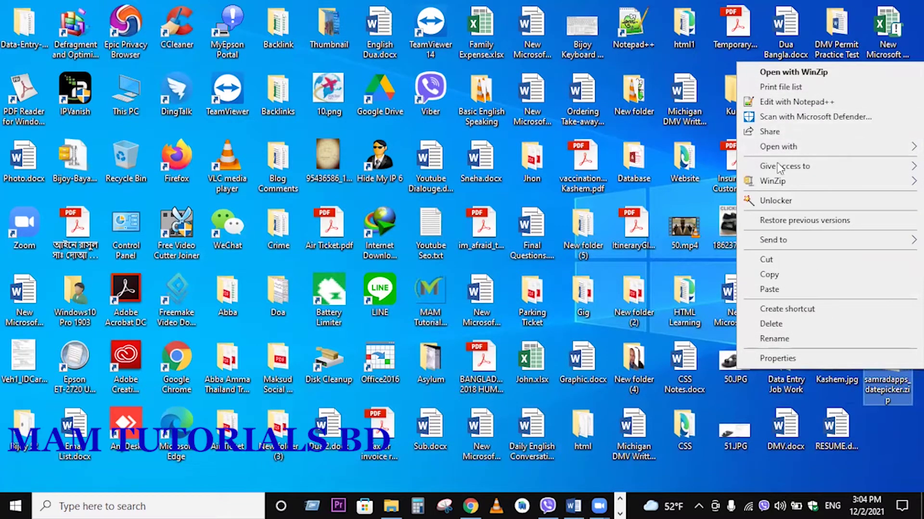
mouse_move(767, 185)
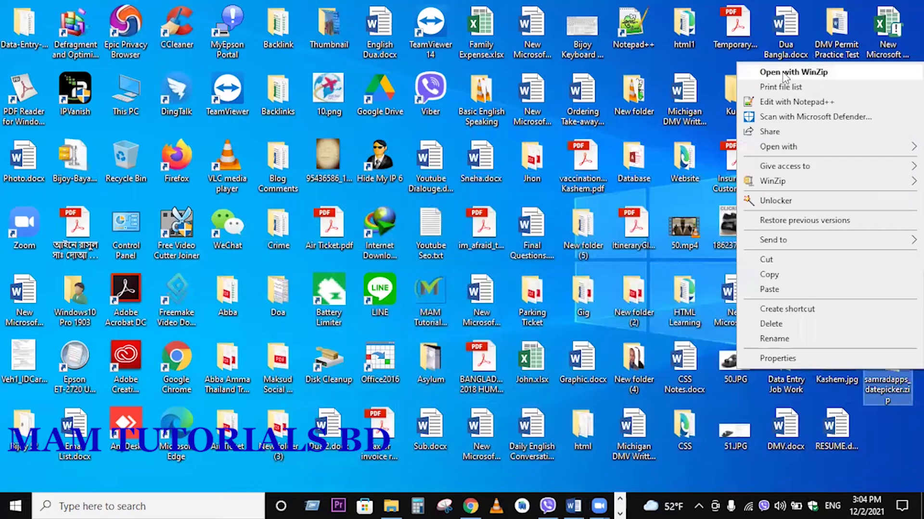
click(784, 73)
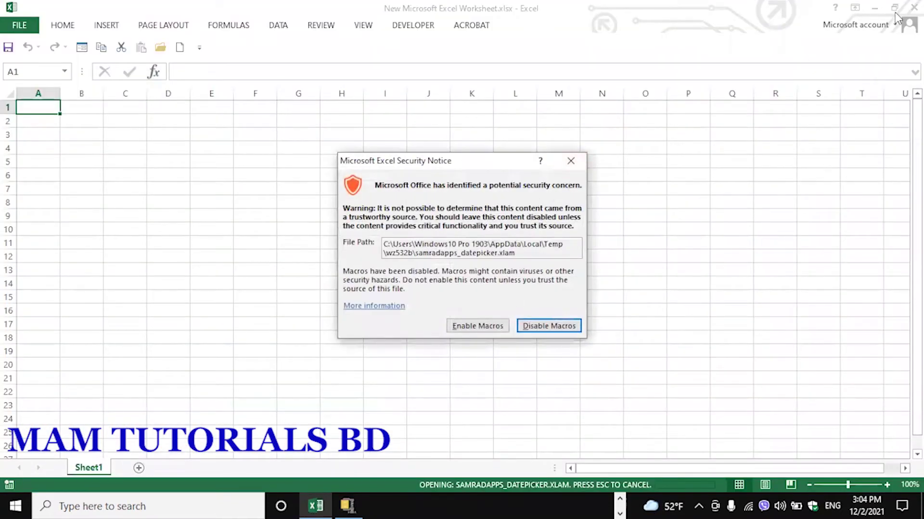
click(544, 326)
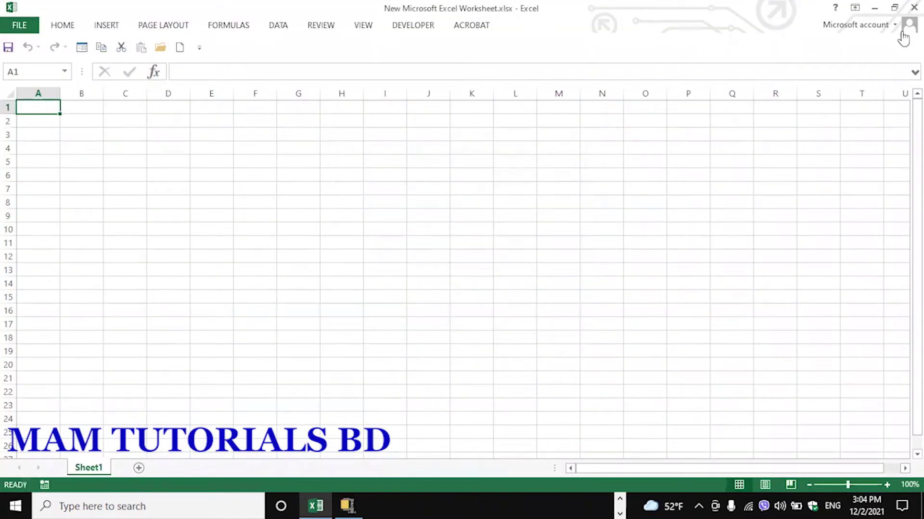
click(913, 8)
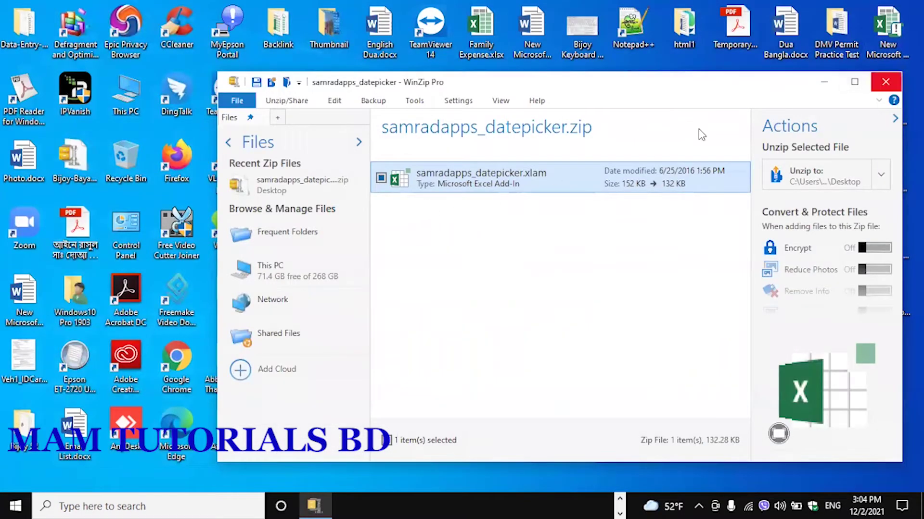
Unzip samradapps_datepicker.xlam to the desktop and show the desktop
click(808, 182)
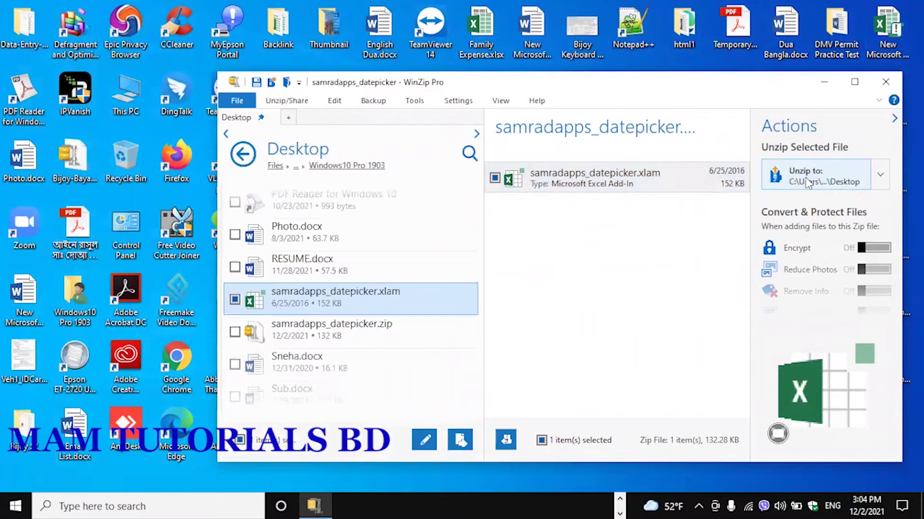
key(super+d)
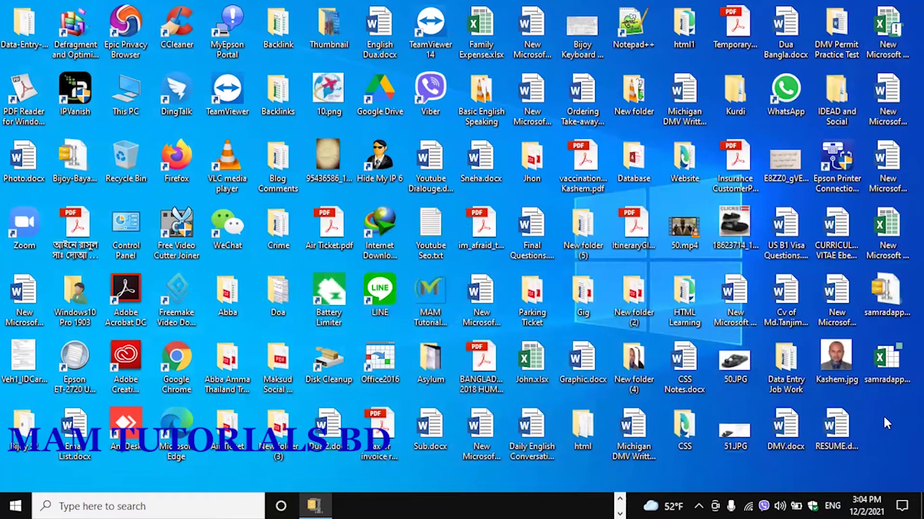
right_click(881, 376)
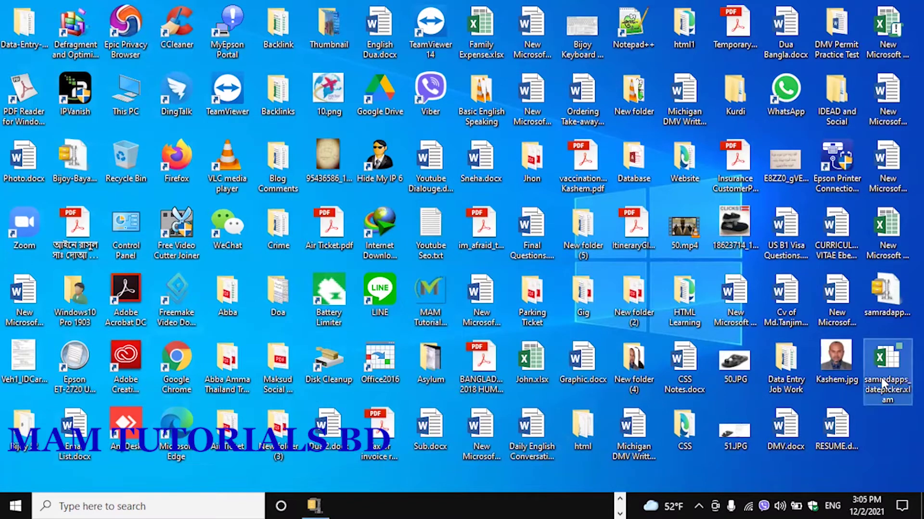
click(788, 349)
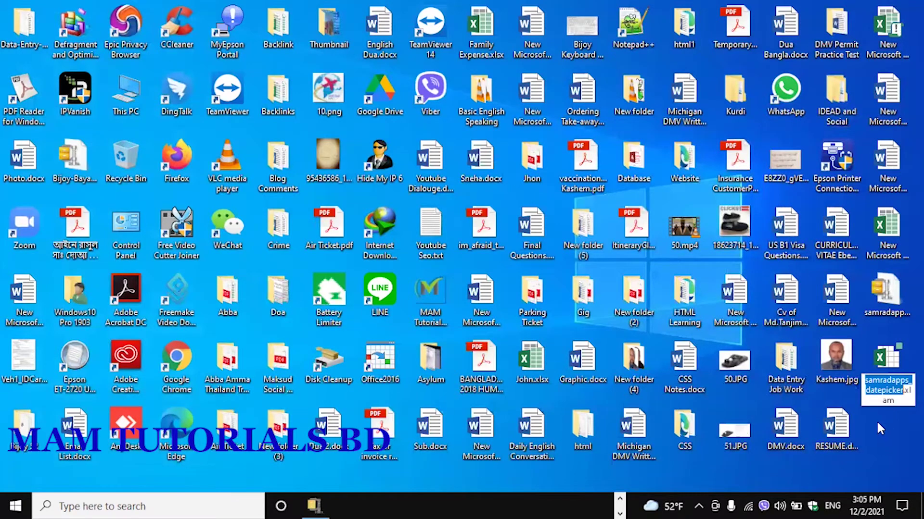
key(Return)
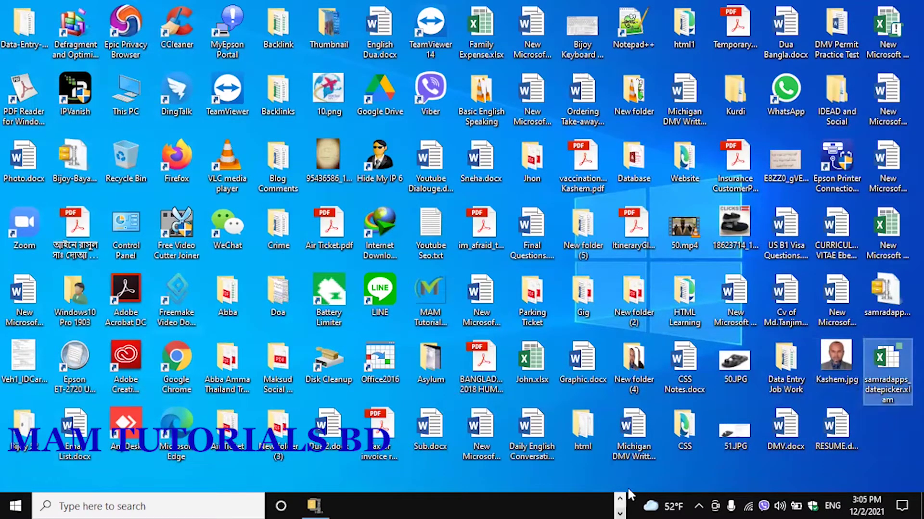
Open New Microsoft Excel Worksheet.xlsx from the desktop and select cell A1
double_click(887, 230)
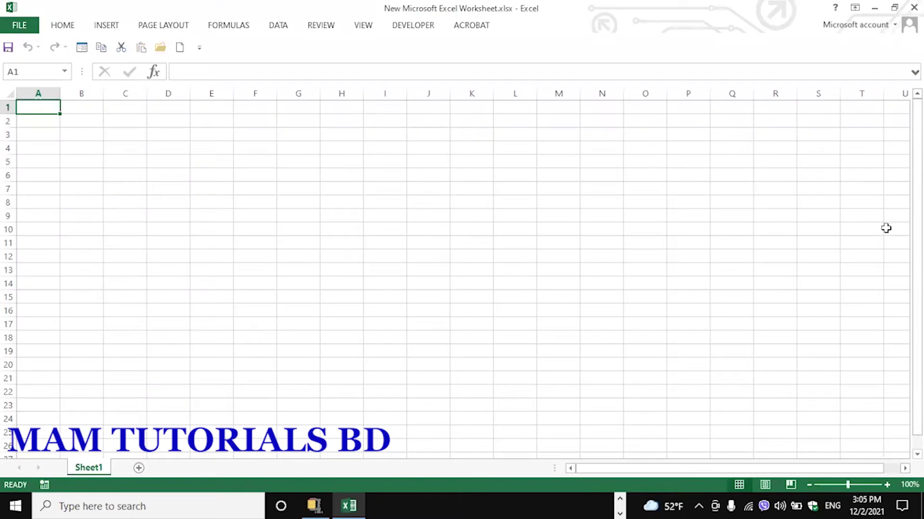
click(293, 220)
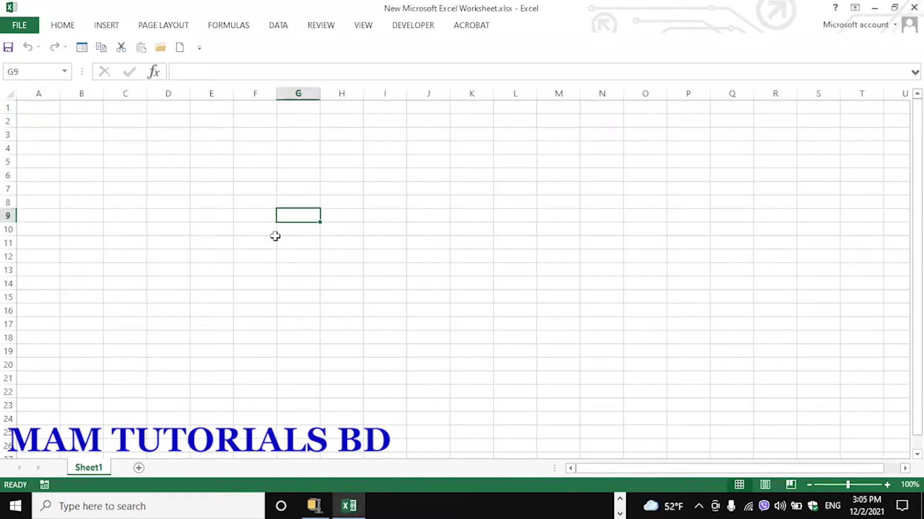
click(42, 107)
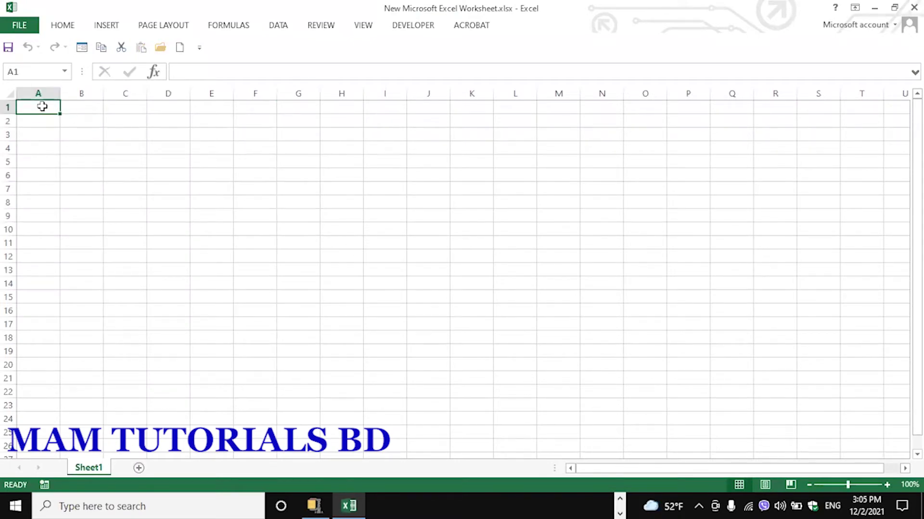
Bring up the list of available add-ins from Excel's options, with Excel Add-ins as the managed type
click(17, 30)
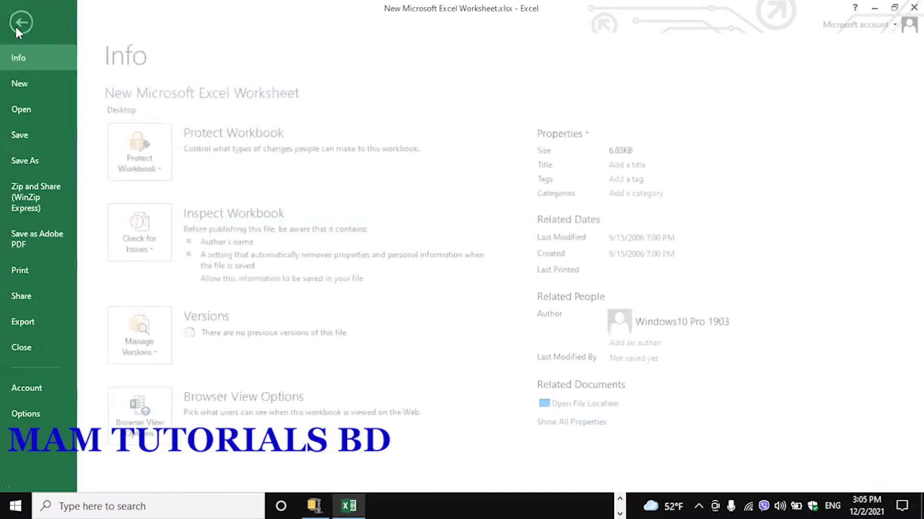
click(23, 418)
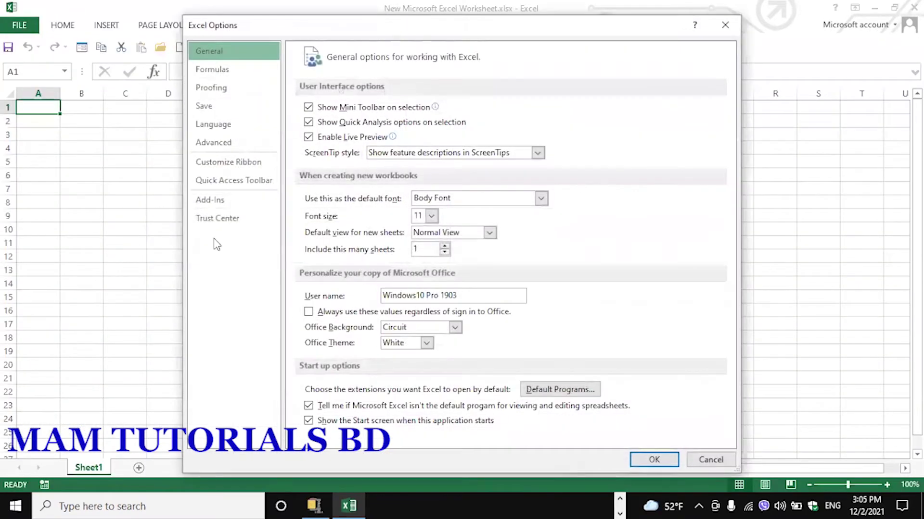
click(210, 202)
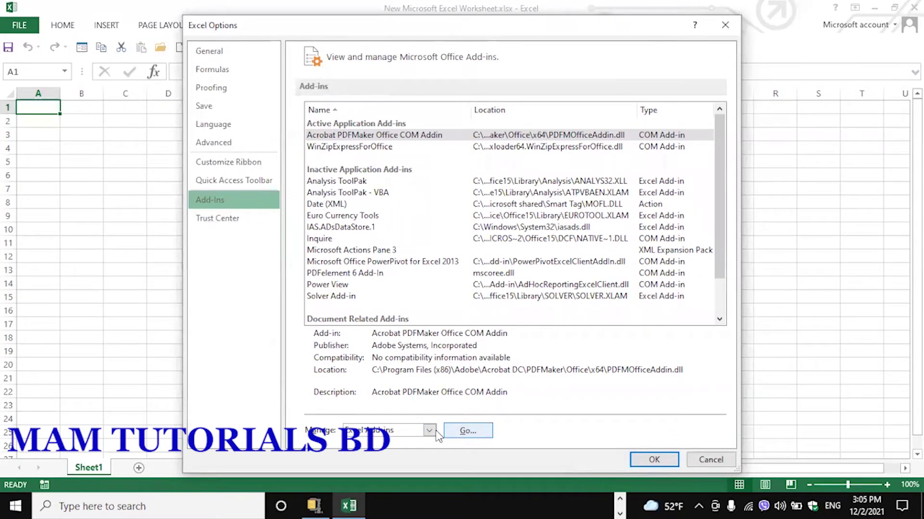
click(432, 432)
click(370, 368)
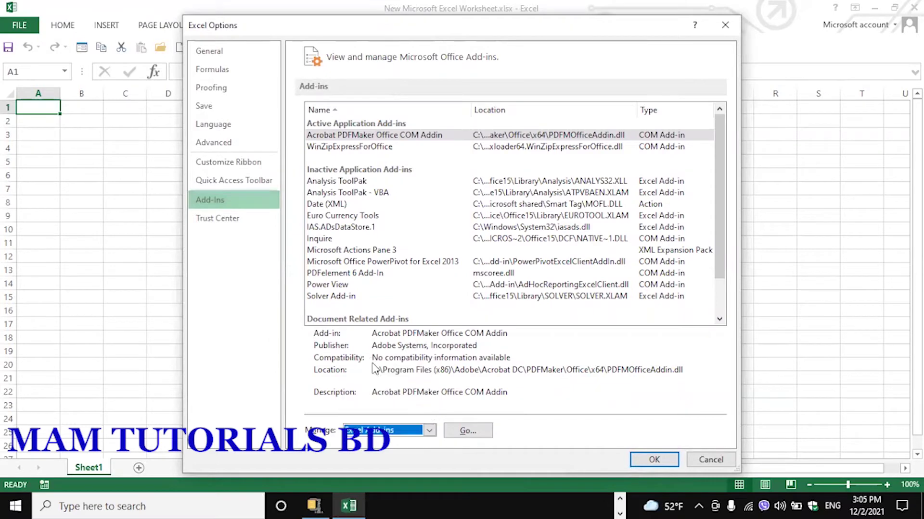
click(464, 434)
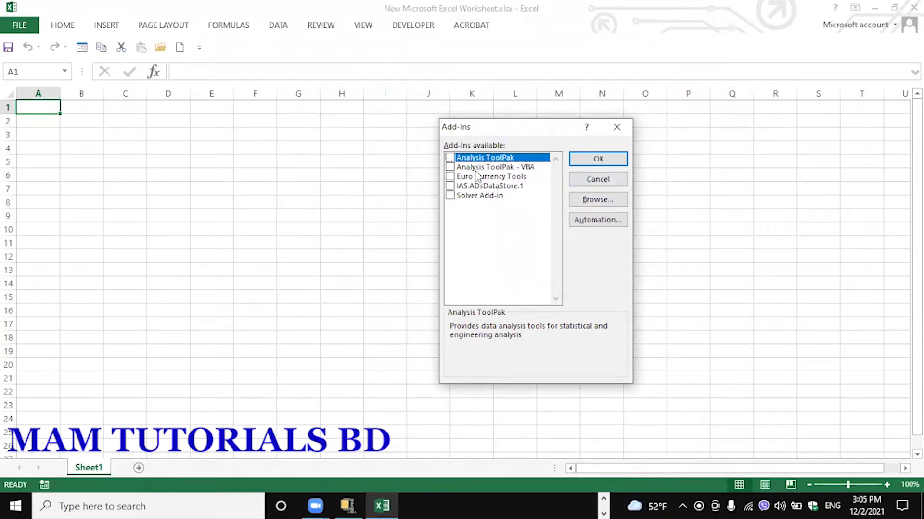
Load samradapps_datepicker.xlam from the desktop into the available add-ins and confirm with Samradapps_Datepicker enabled
click(598, 199)
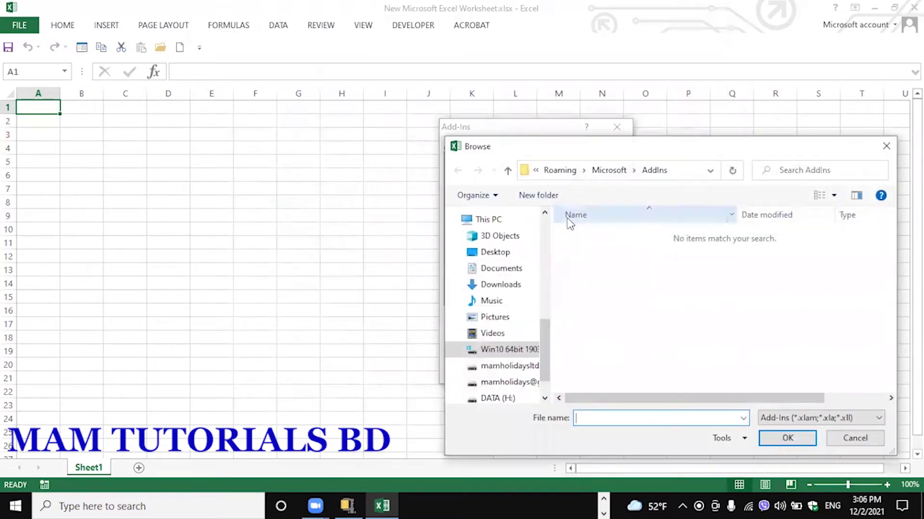
click(492, 256)
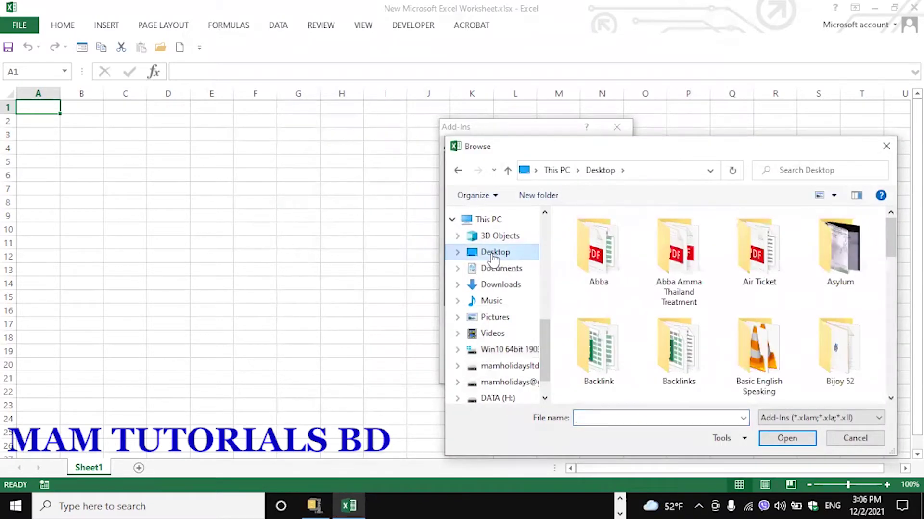
scroll(763, 332, down, 5)
scroll(764, 331, down, 2)
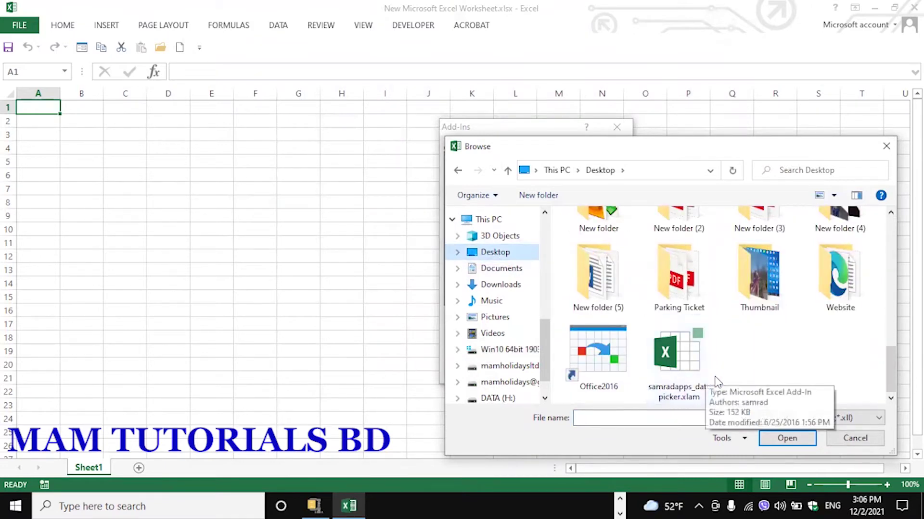
click(681, 371)
click(785, 438)
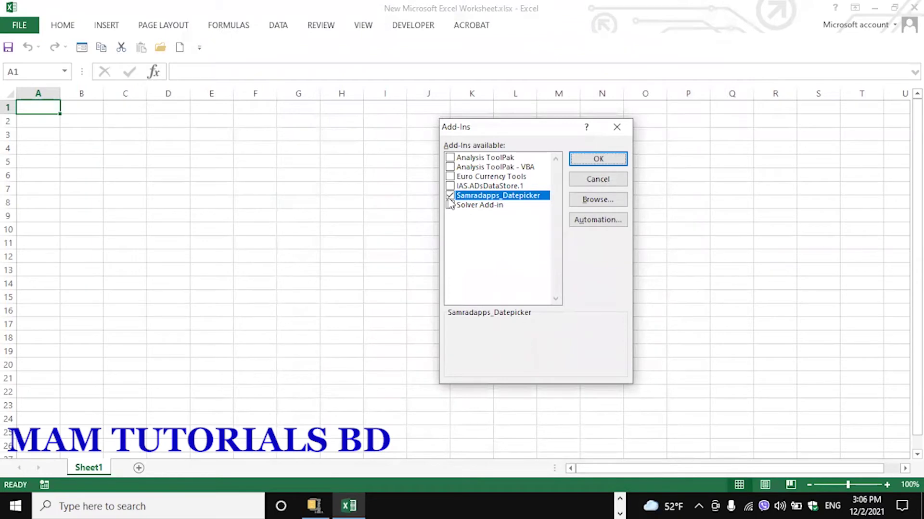
click(600, 161)
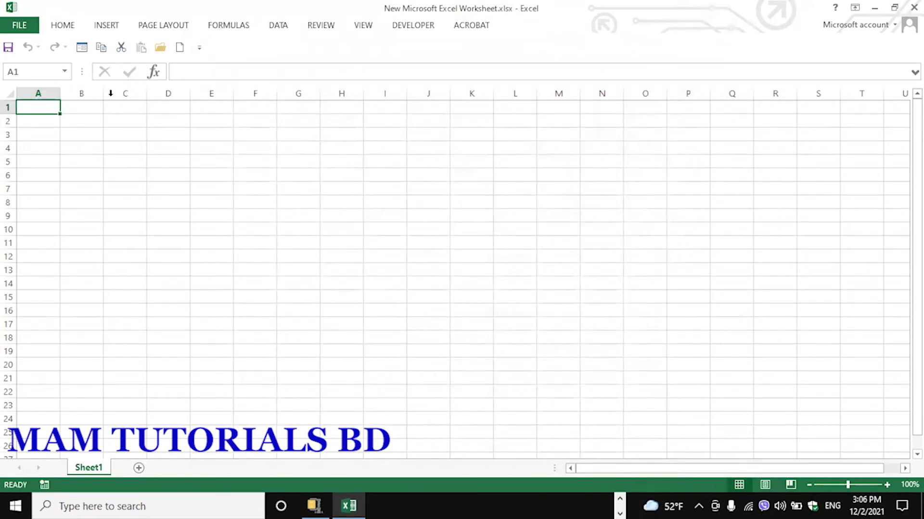
Use the Date Picker add-in to enter 12/2/2021 in cell A1 and autofit column A to the date
click(58, 31)
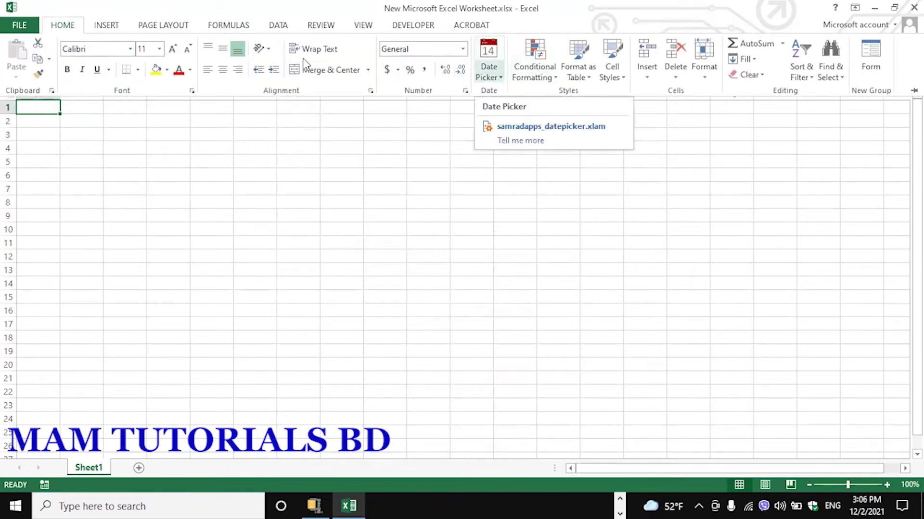
click(37, 108)
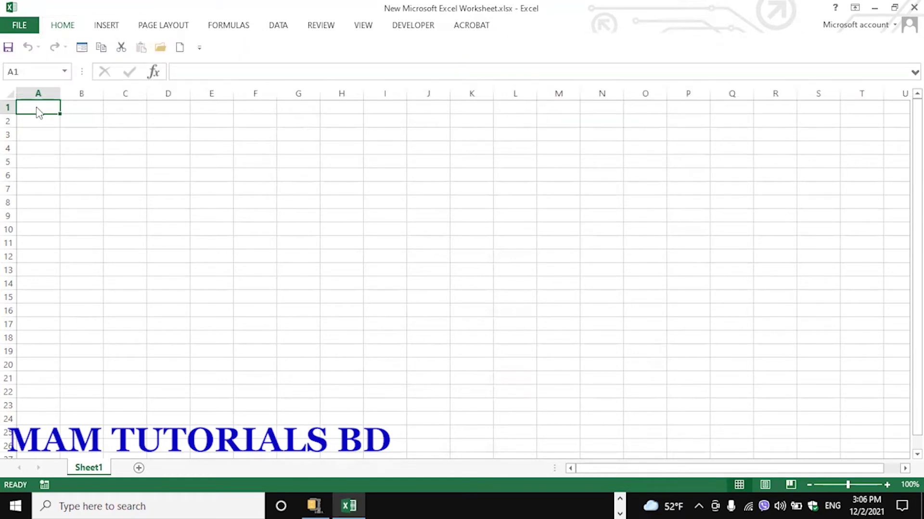
click(19, 25)
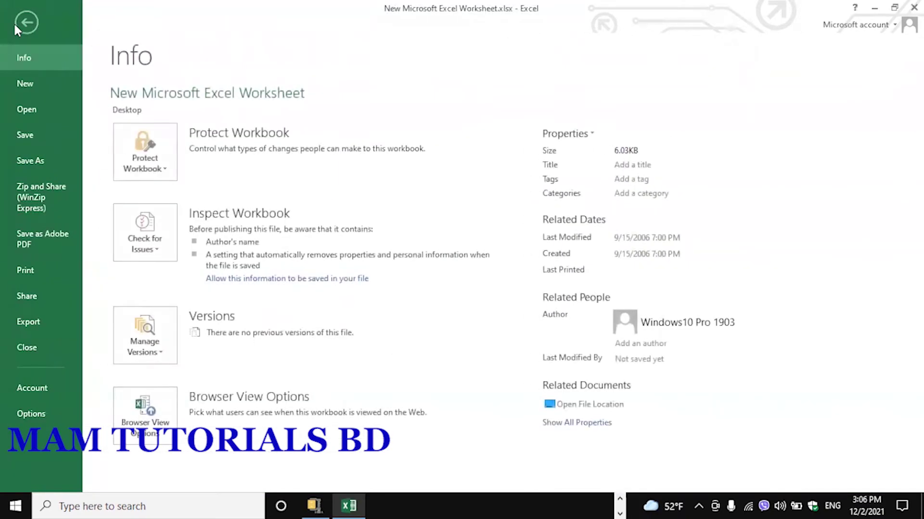
click(26, 23)
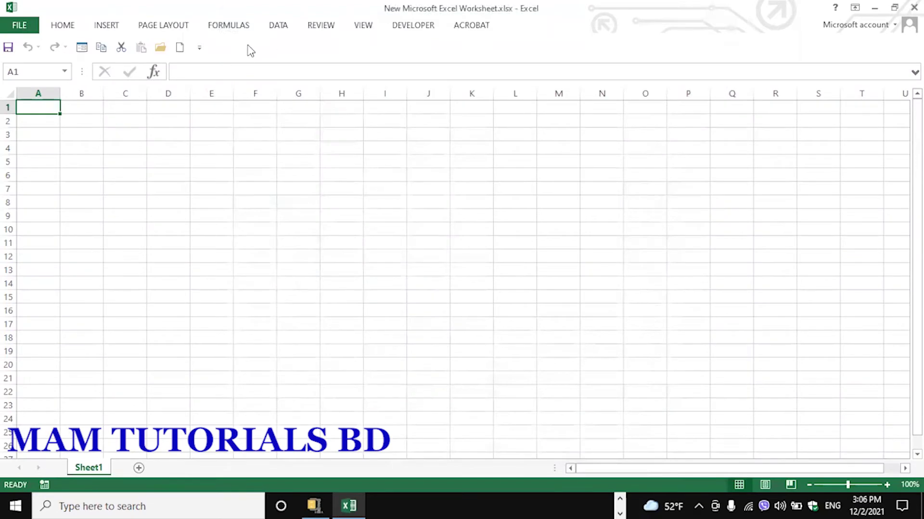
click(63, 26)
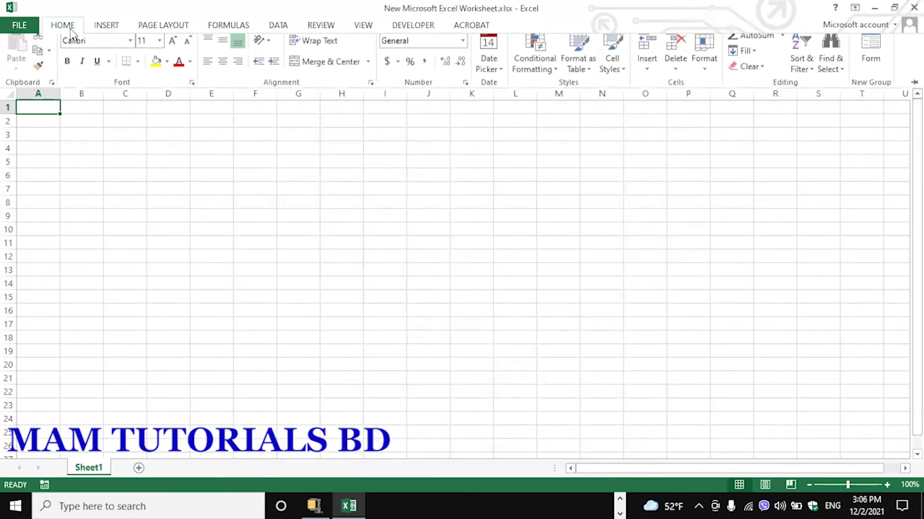
click(489, 55)
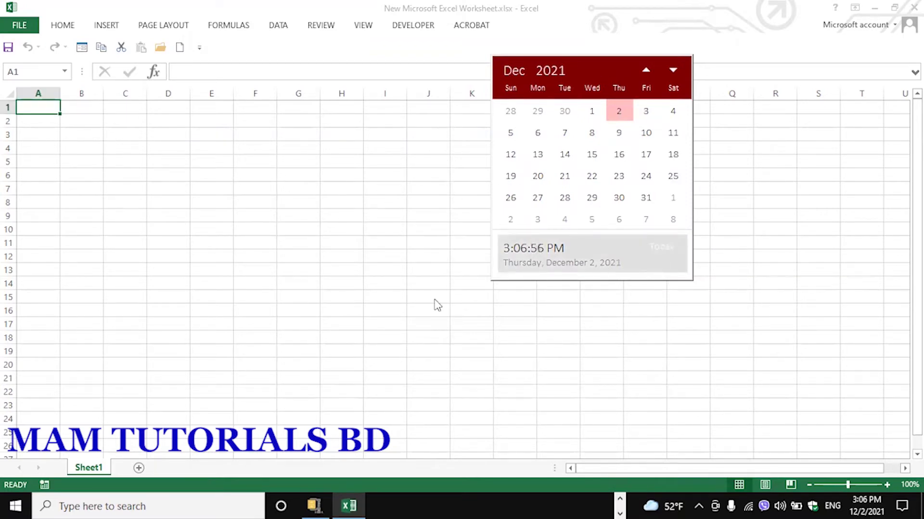
click(619, 111)
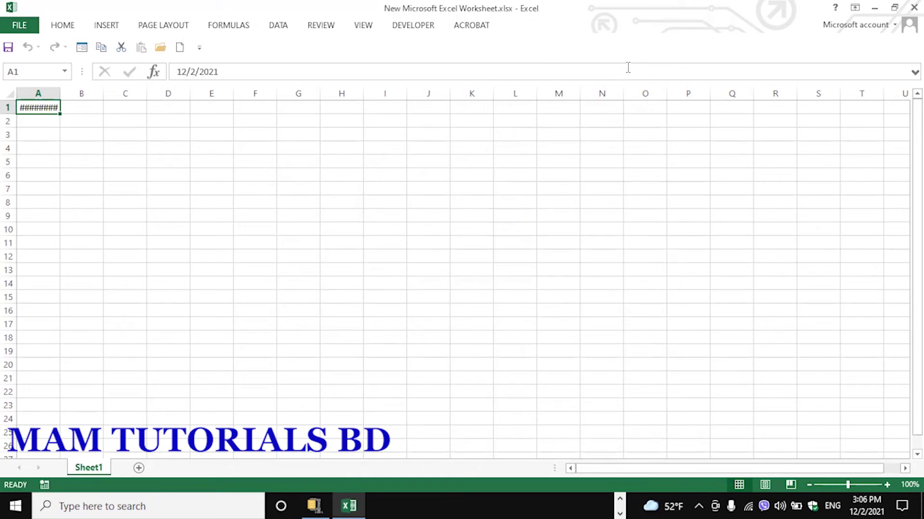
double_click(60, 93)
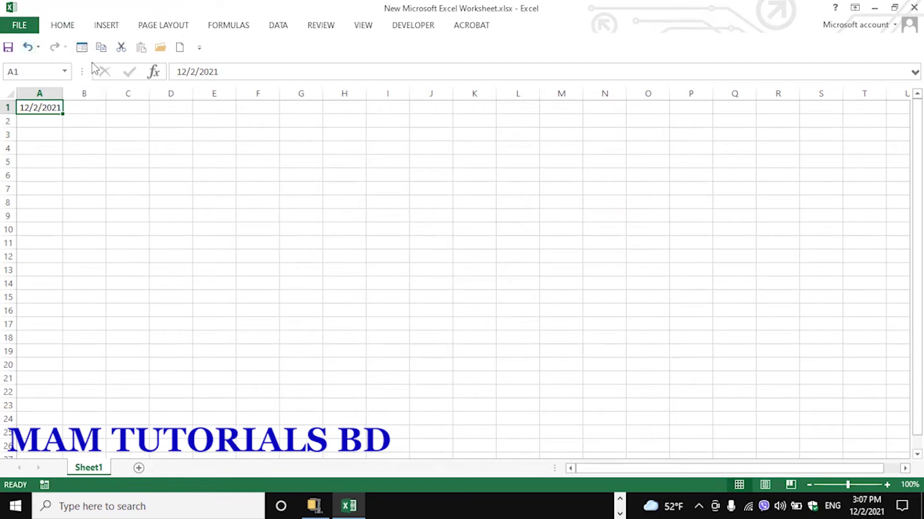
Reopen the Date Picker calendar on cell A1 and pick December 2, 2021 again
click(62, 26)
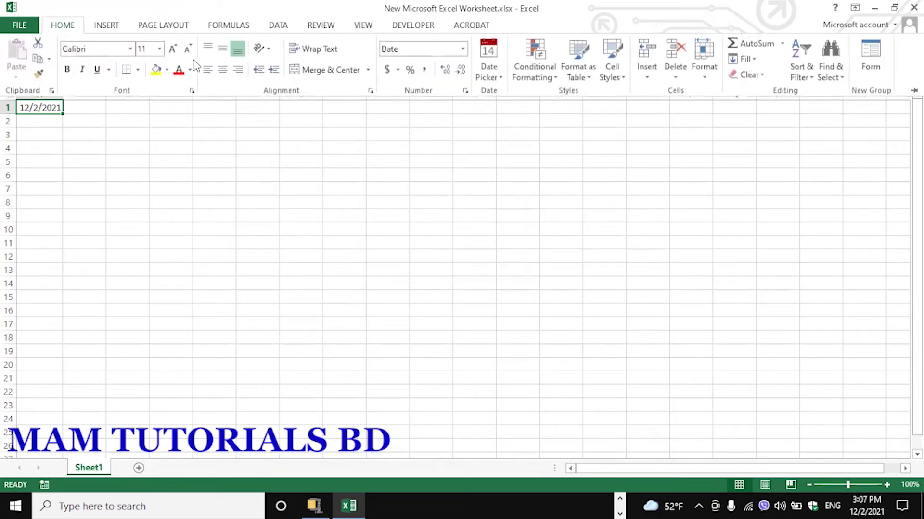
click(487, 56)
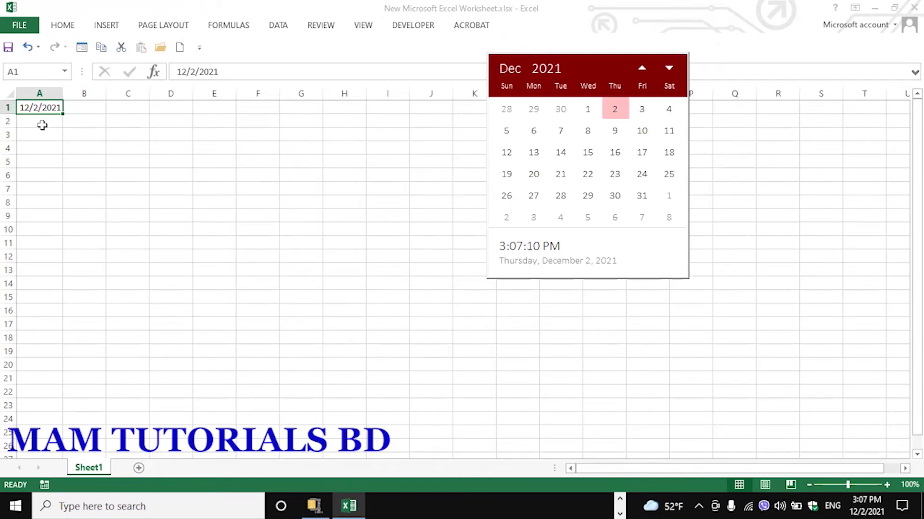
click(615, 110)
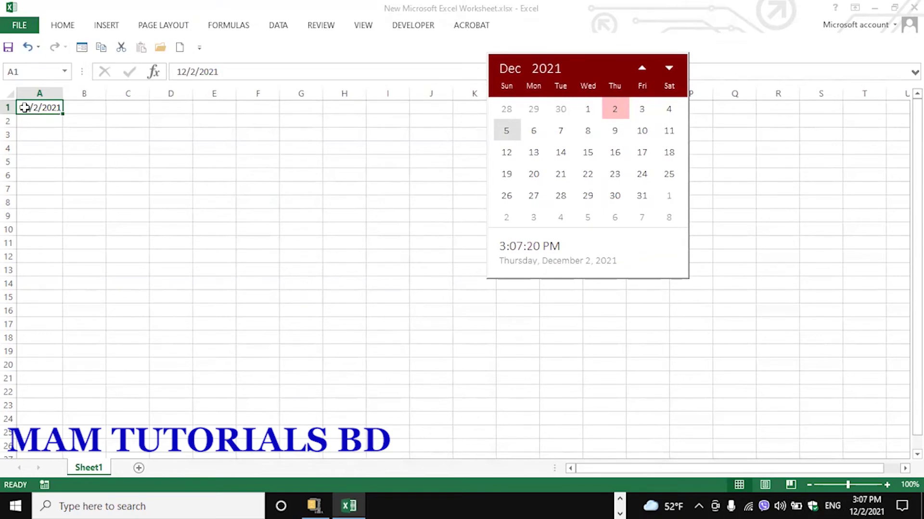
Enter 12/15/2021 in cell A2 from the calendar beside the cell and autofit column A
click(53, 120)
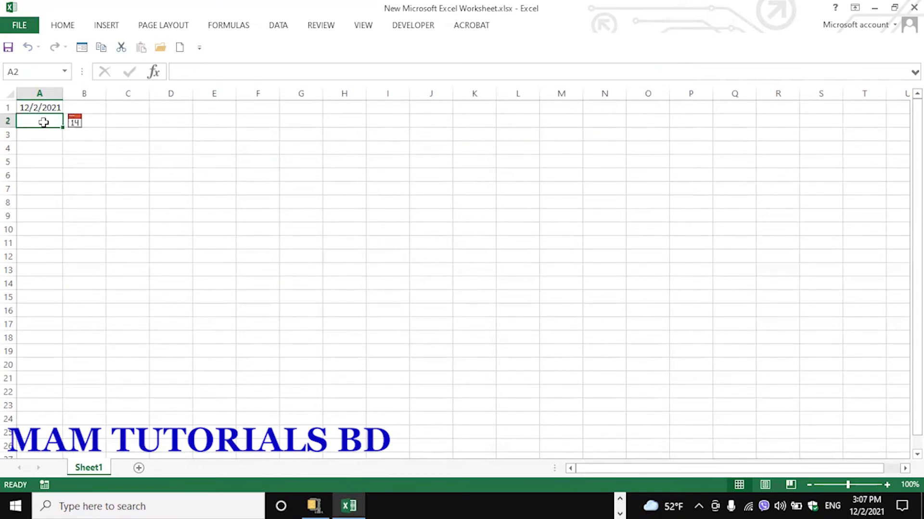
click(76, 124)
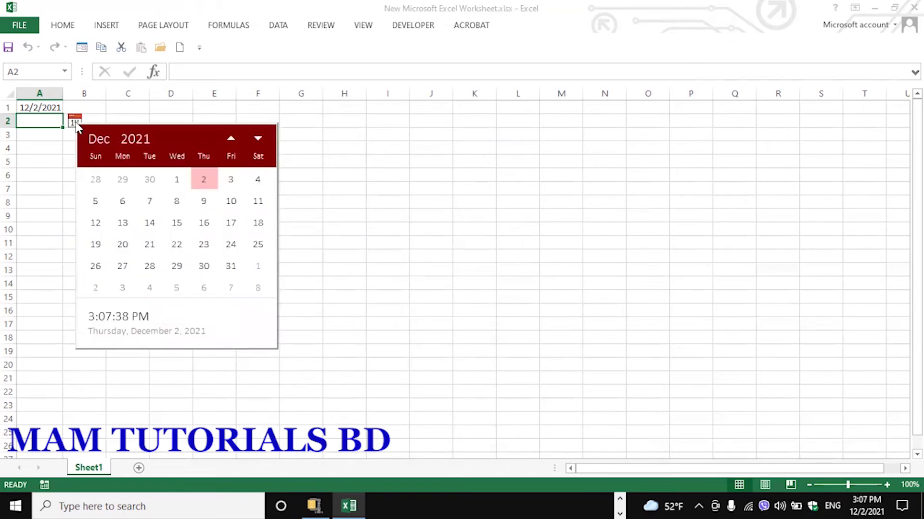
click(176, 223)
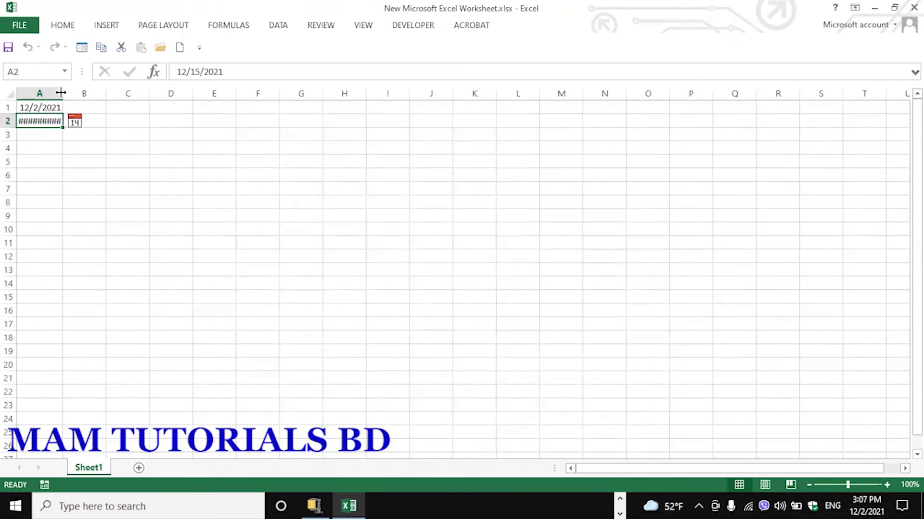
double_click(60, 92)
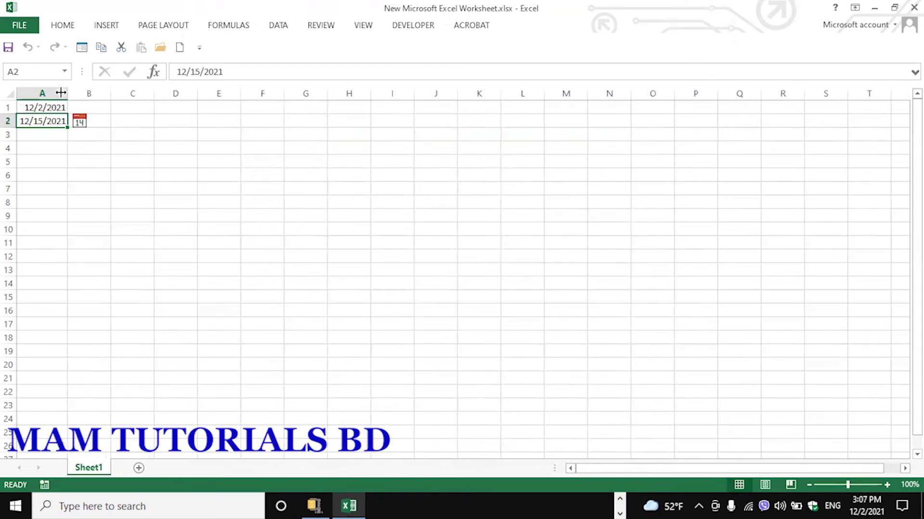
Enter 12/22/2021 in cell A3 from the calendar beside the cell and select cell A4
click(48, 134)
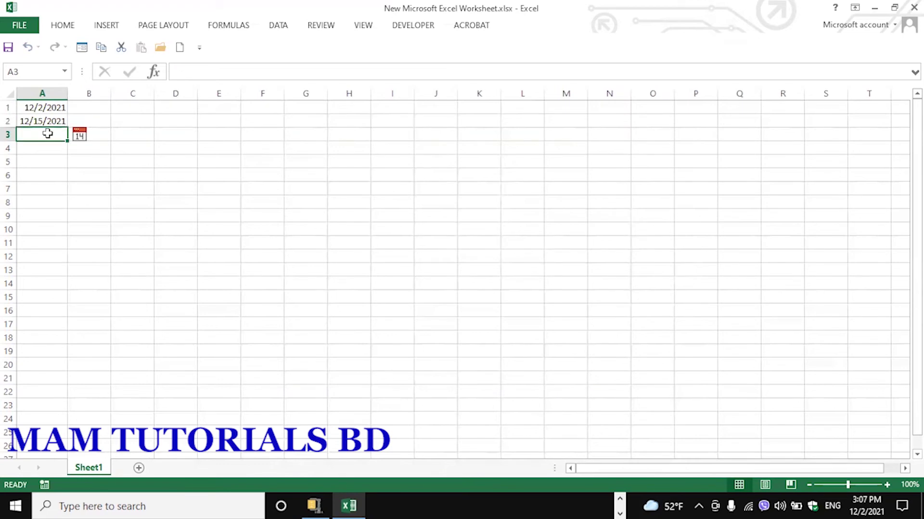
click(78, 137)
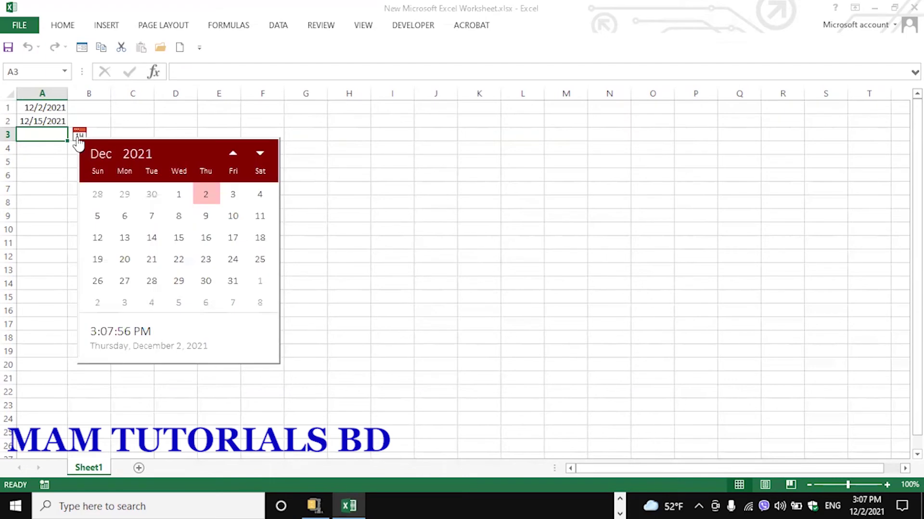
click(179, 259)
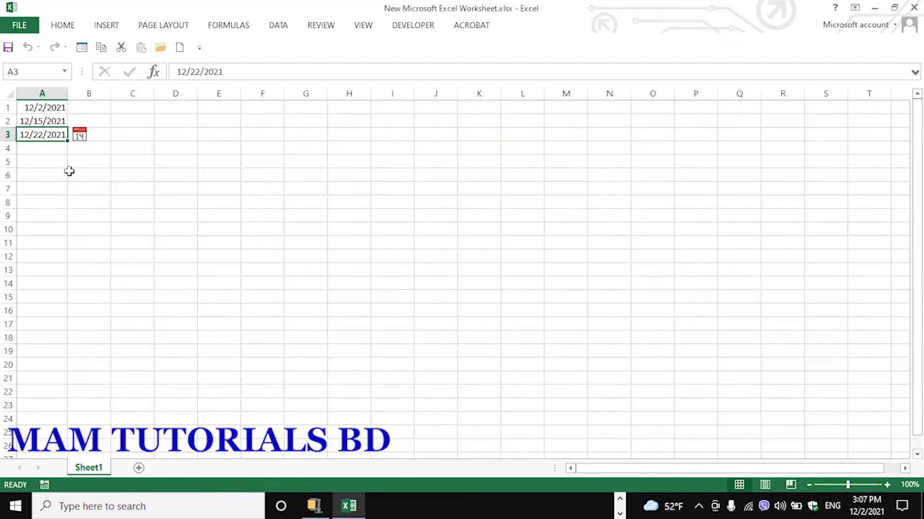
click(46, 152)
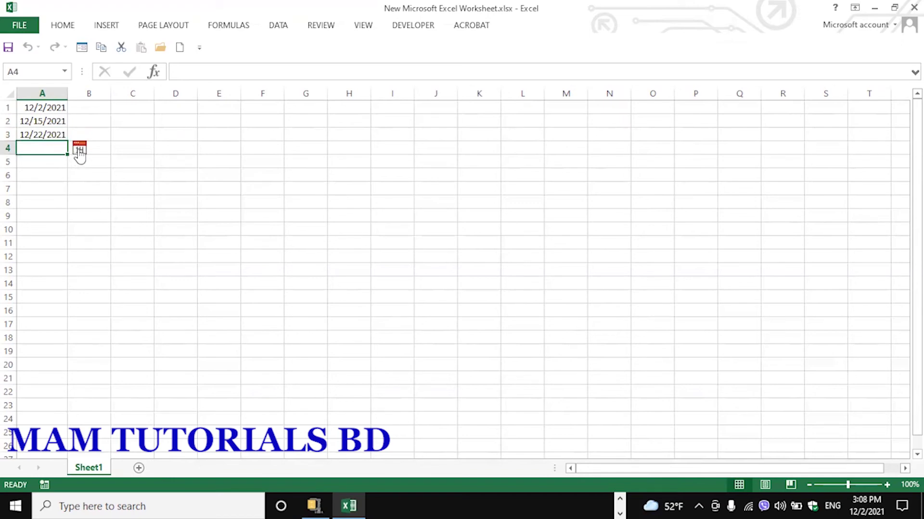
Enter 4/20/2020 in cell A4 using the calendar beside the cell, going back to April 2020
click(79, 151)
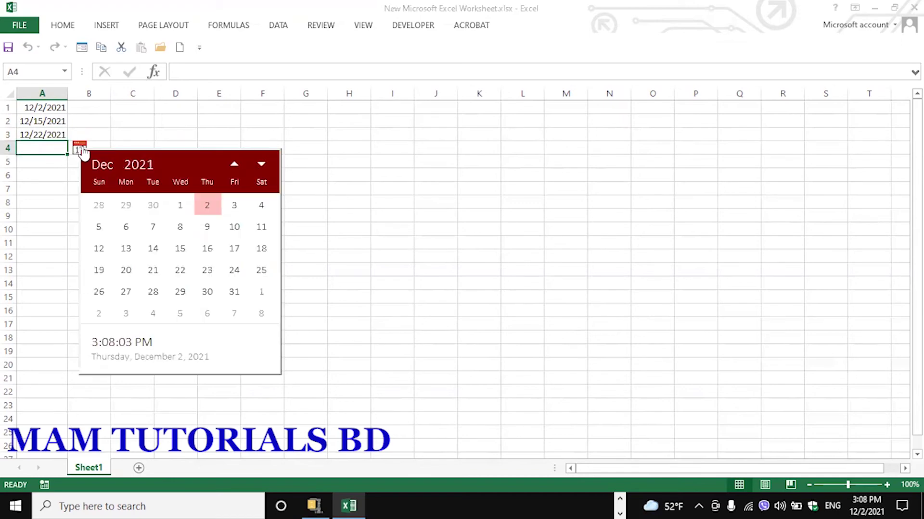
click(235, 166)
click(235, 166)
click(235, 166)
click(235, 166)
click(235, 166)
click(235, 166)
click(234, 166)
click(234, 166)
click(234, 166)
click(235, 166)
click(234, 166)
click(235, 166)
click(235, 166)
click(234, 166)
click(235, 166)
click(235, 166)
click(235, 166)
click(235, 166)
click(233, 165)
click(234, 165)
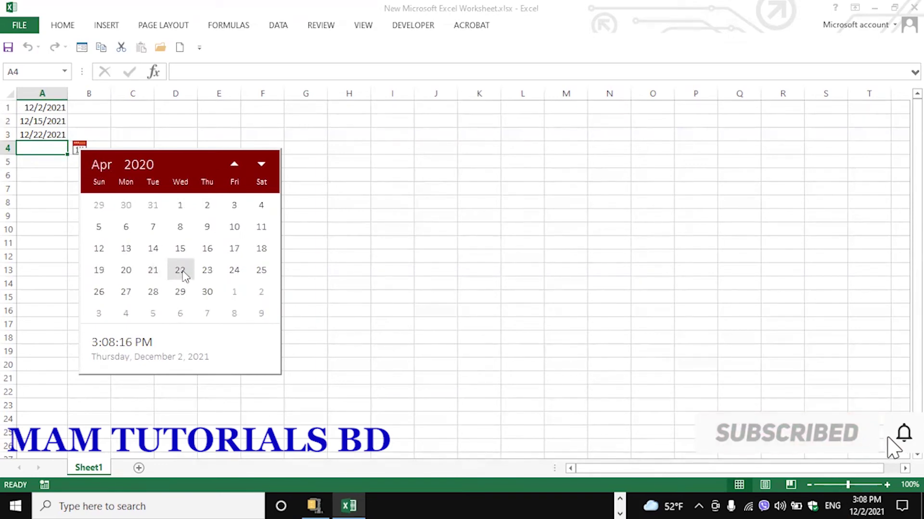
click(125, 270)
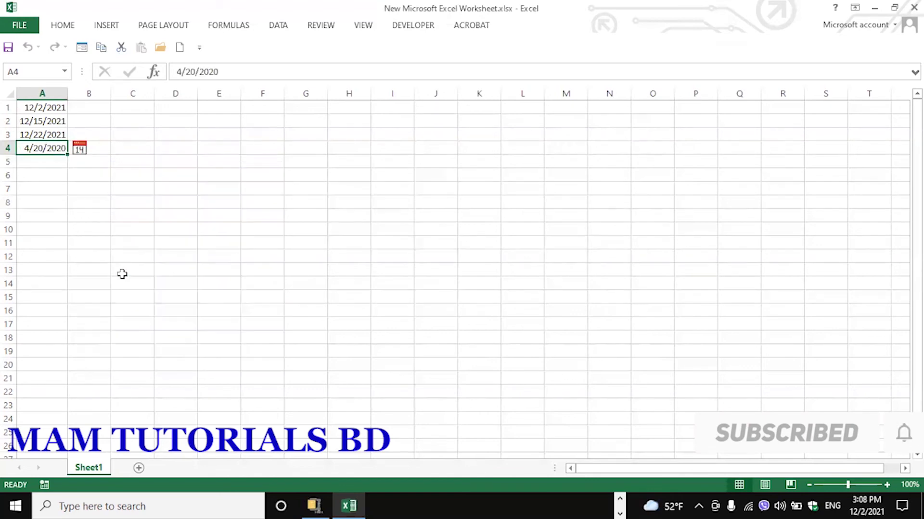
Enter 4/26/2023 in cell A5 using the calendar beside the cell, going forward to April 2023
click(47, 163)
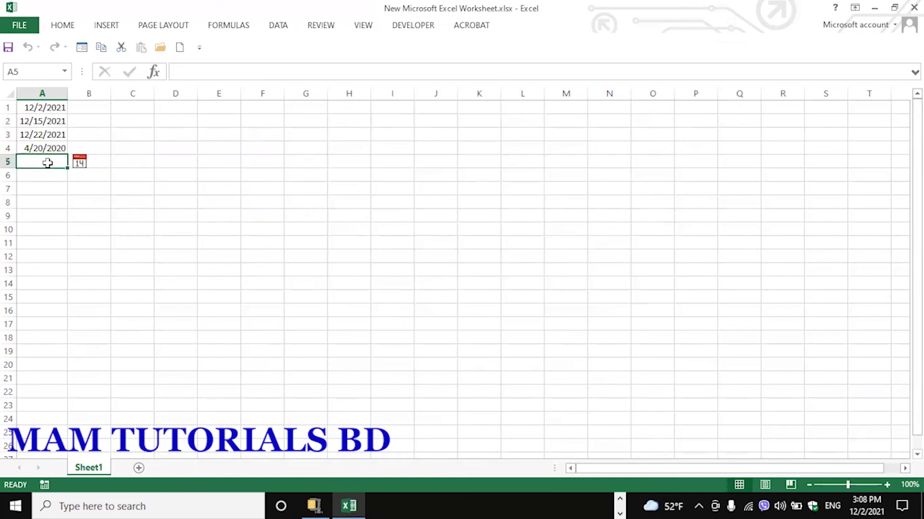
click(79, 163)
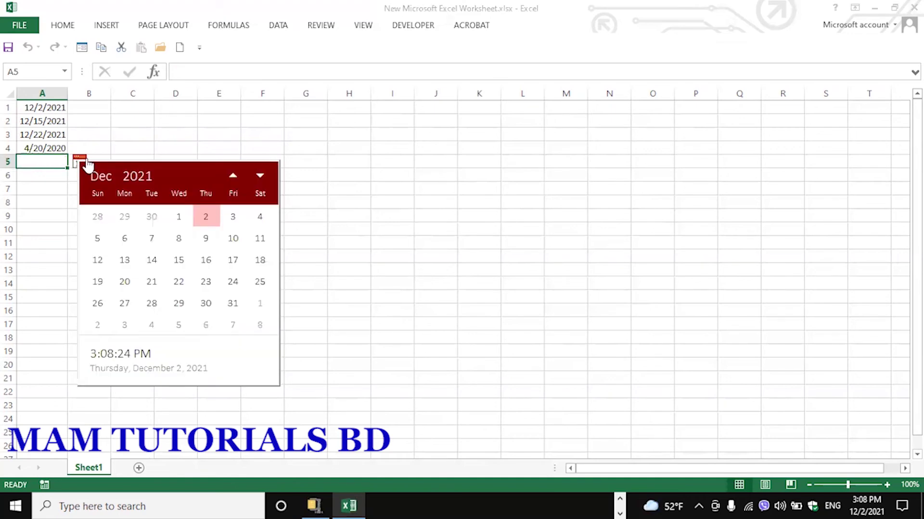
click(260, 176)
click(260, 176)
click(260, 176)
click(260, 176)
click(260, 176)
click(260, 176)
click(260, 176)
click(260, 176)
click(260, 176)
click(260, 176)
click(260, 176)
click(260, 176)
click(260, 176)
click(260, 176)
click(260, 176)
click(259, 176)
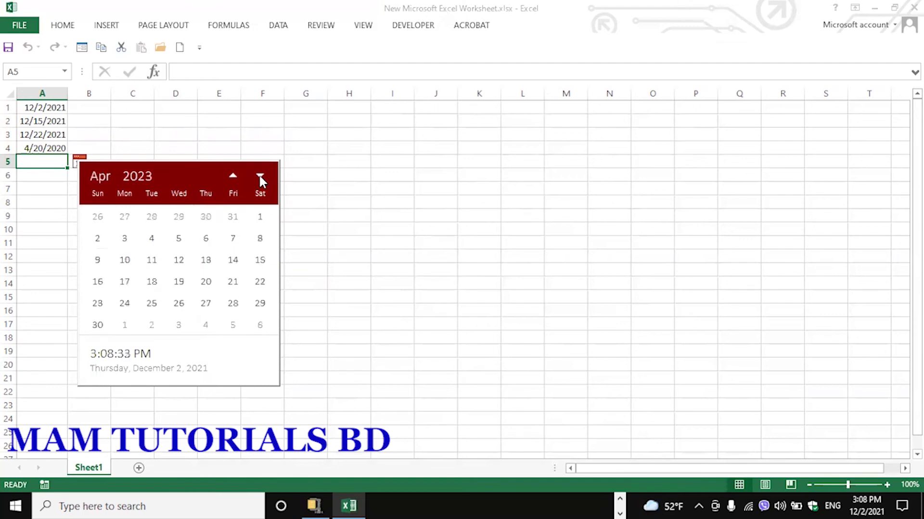
click(178, 303)
click(53, 204)
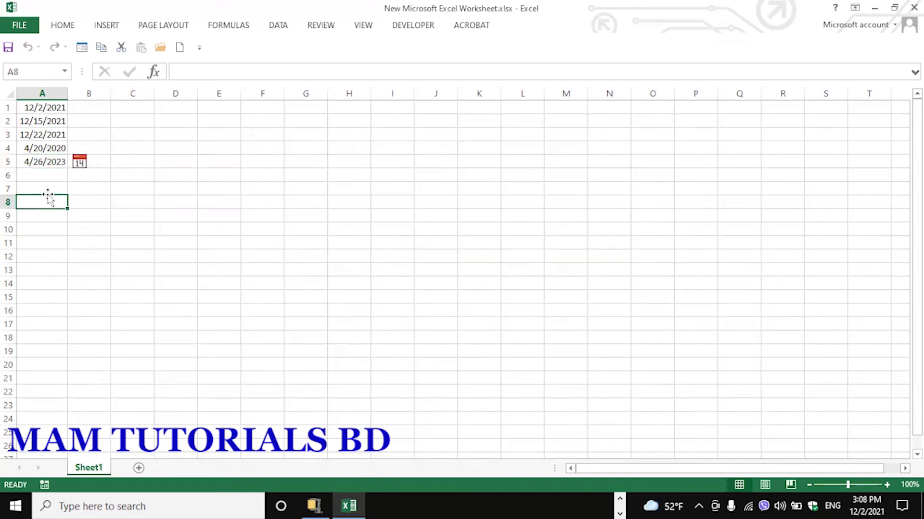
Widen column A slightly and select an empty cell below the dates
click(39, 163)
drag(67, 93, 70, 161)
click(73, 214)
click(61, 231)
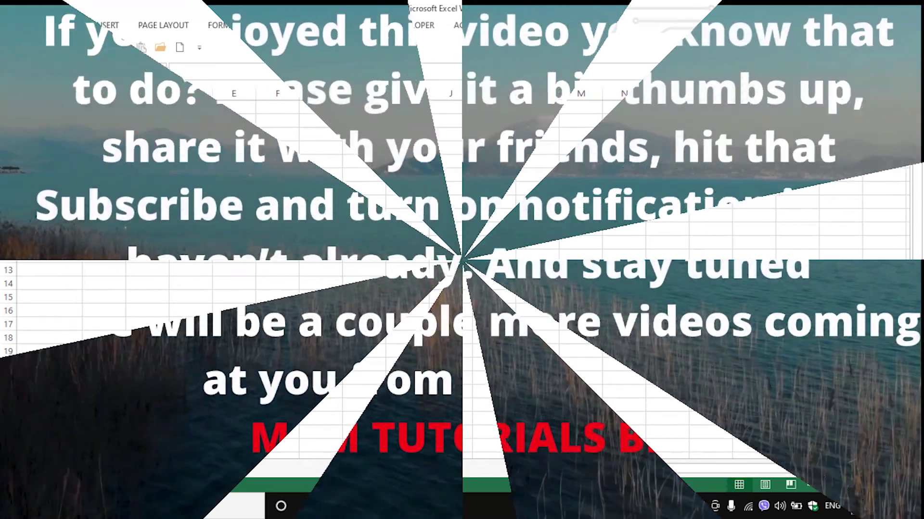